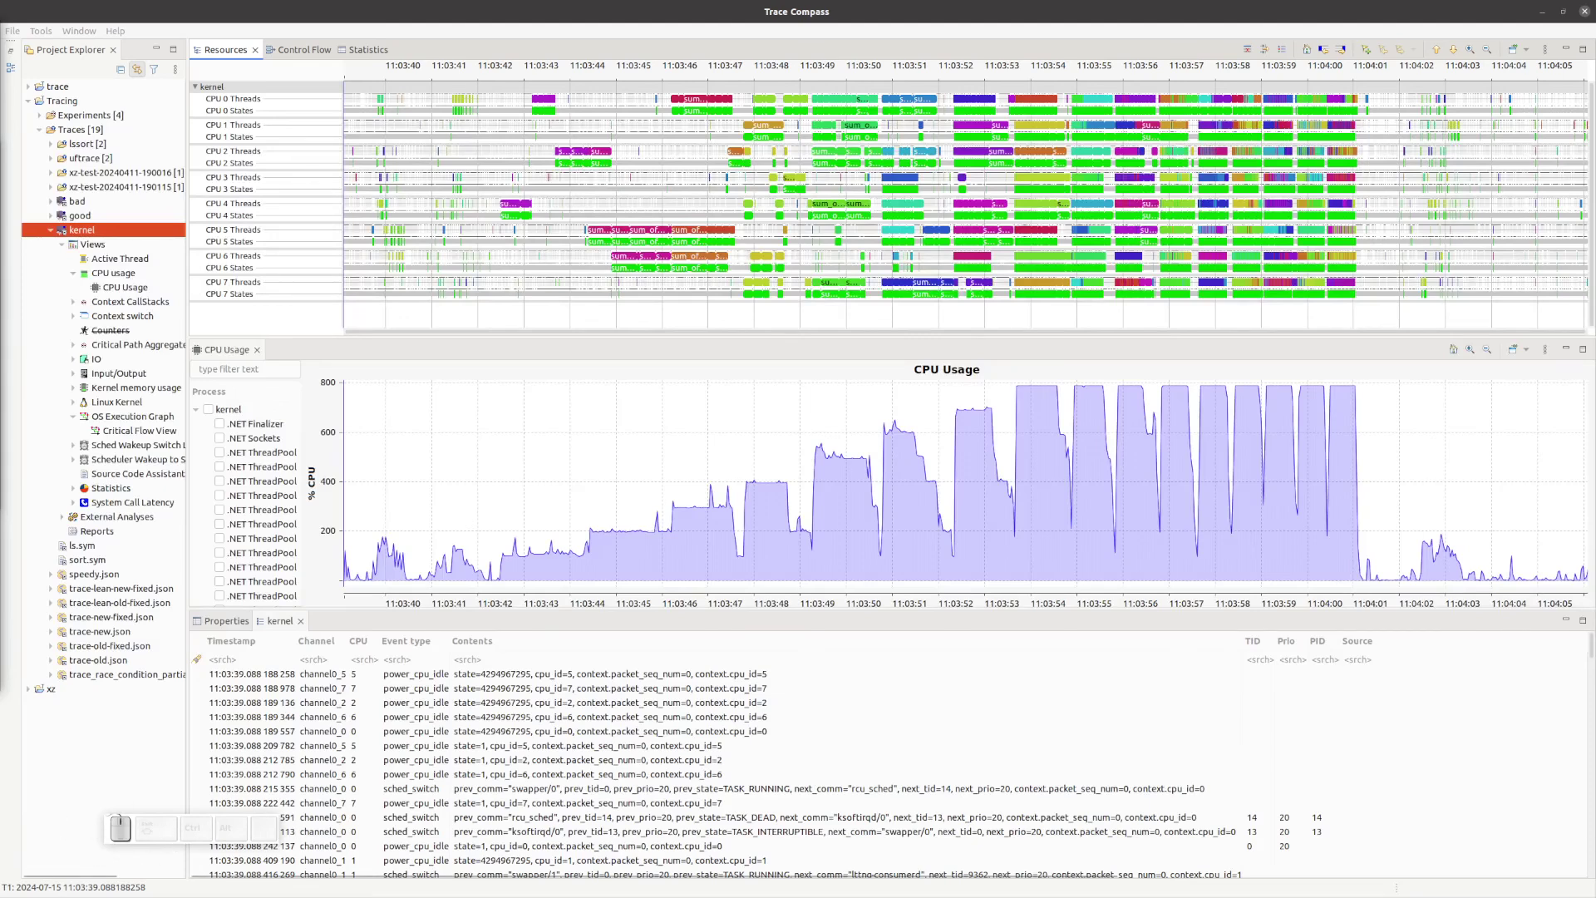
Switch to CDT Cloud Blueprint and enlarge the Resources Status view vertically to fit all eight CPUs
{"action": "left_click_drag", "start_coordinate": [0, 223], "coordinate": [768, 188]}
{"action": "double_click", "coordinate": [768, 188]}
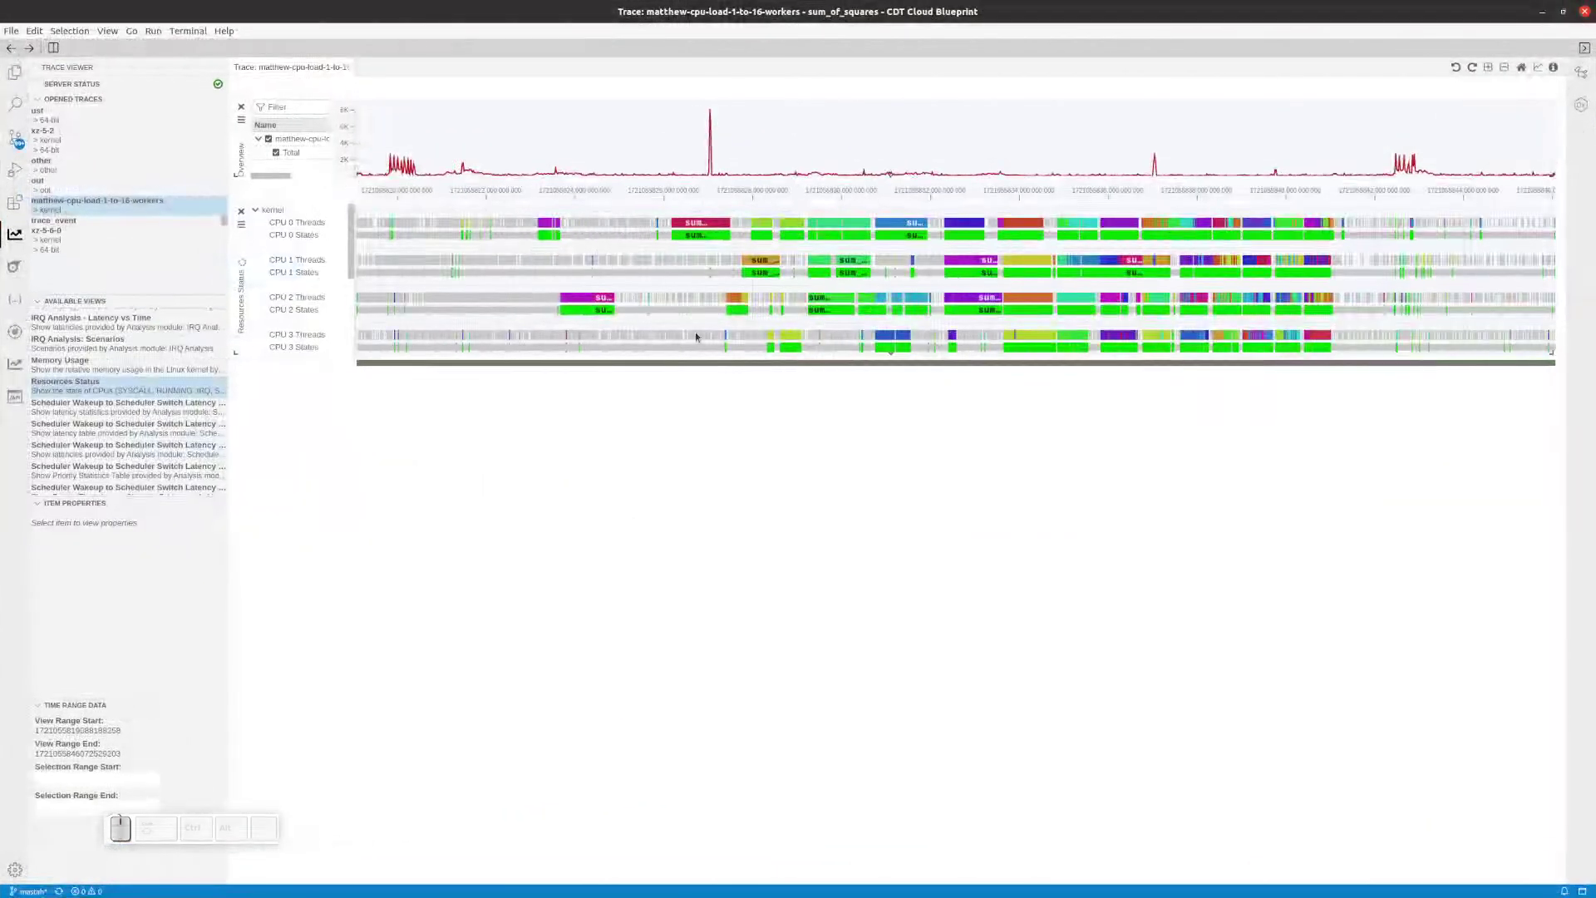
{"action": "left_click", "coordinate": [892, 355]}
{"action": "left_click_drag", "start_coordinate": [893, 355], "coordinate": [882, 652]}
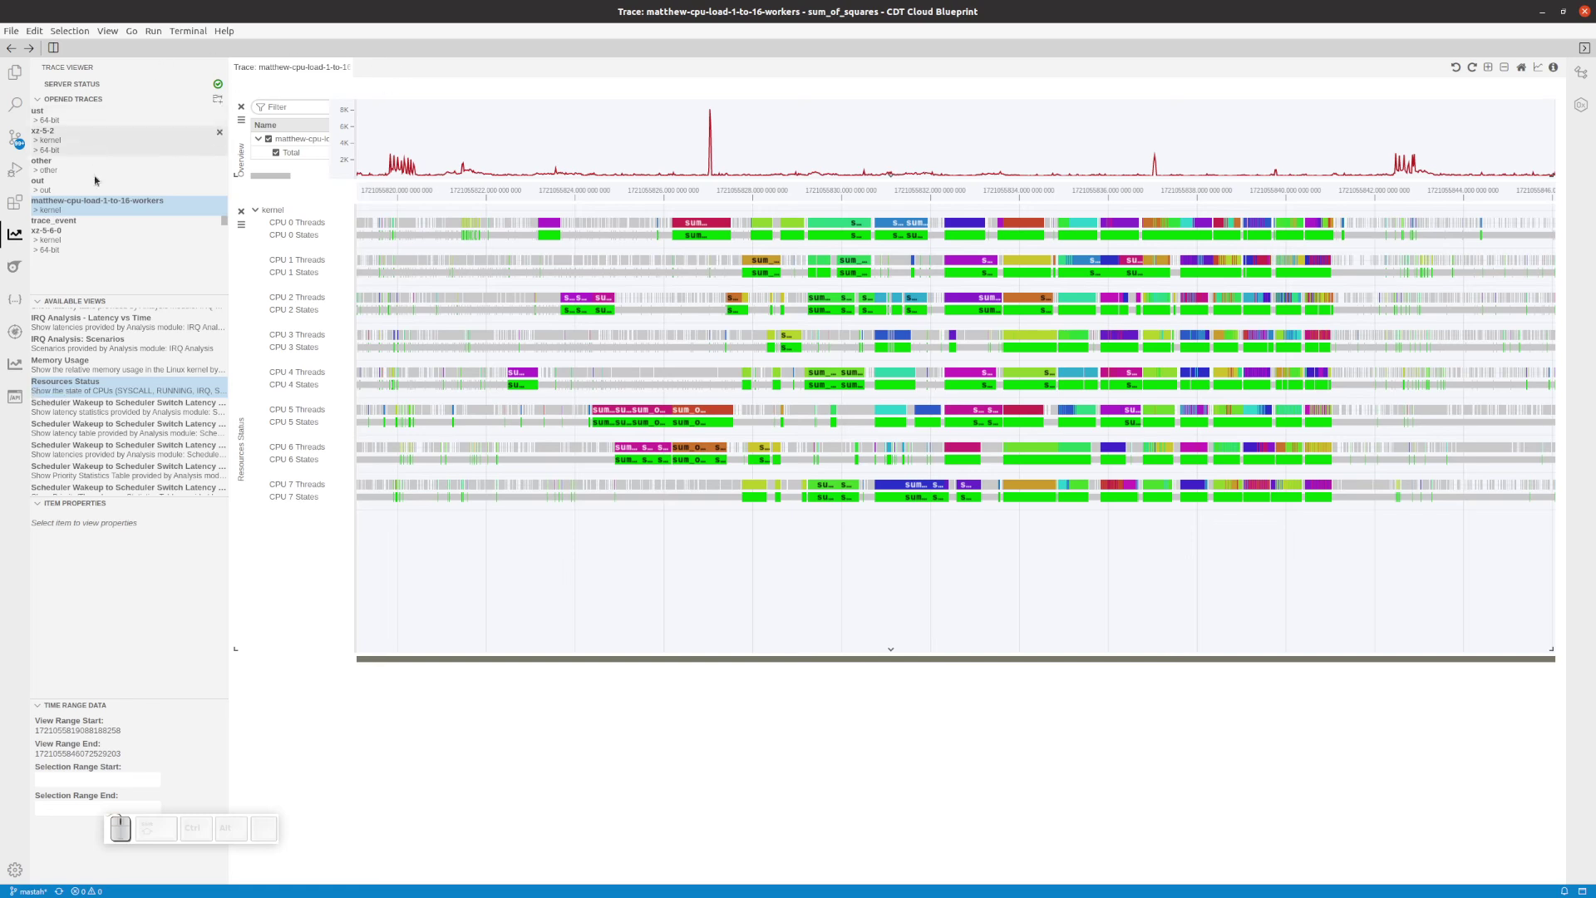
Open sum_of_squares.c from the workspace files and highlight the names of the compute_sum_of_squares and work functions
{"action": "left_click", "coordinate": [15, 73]}
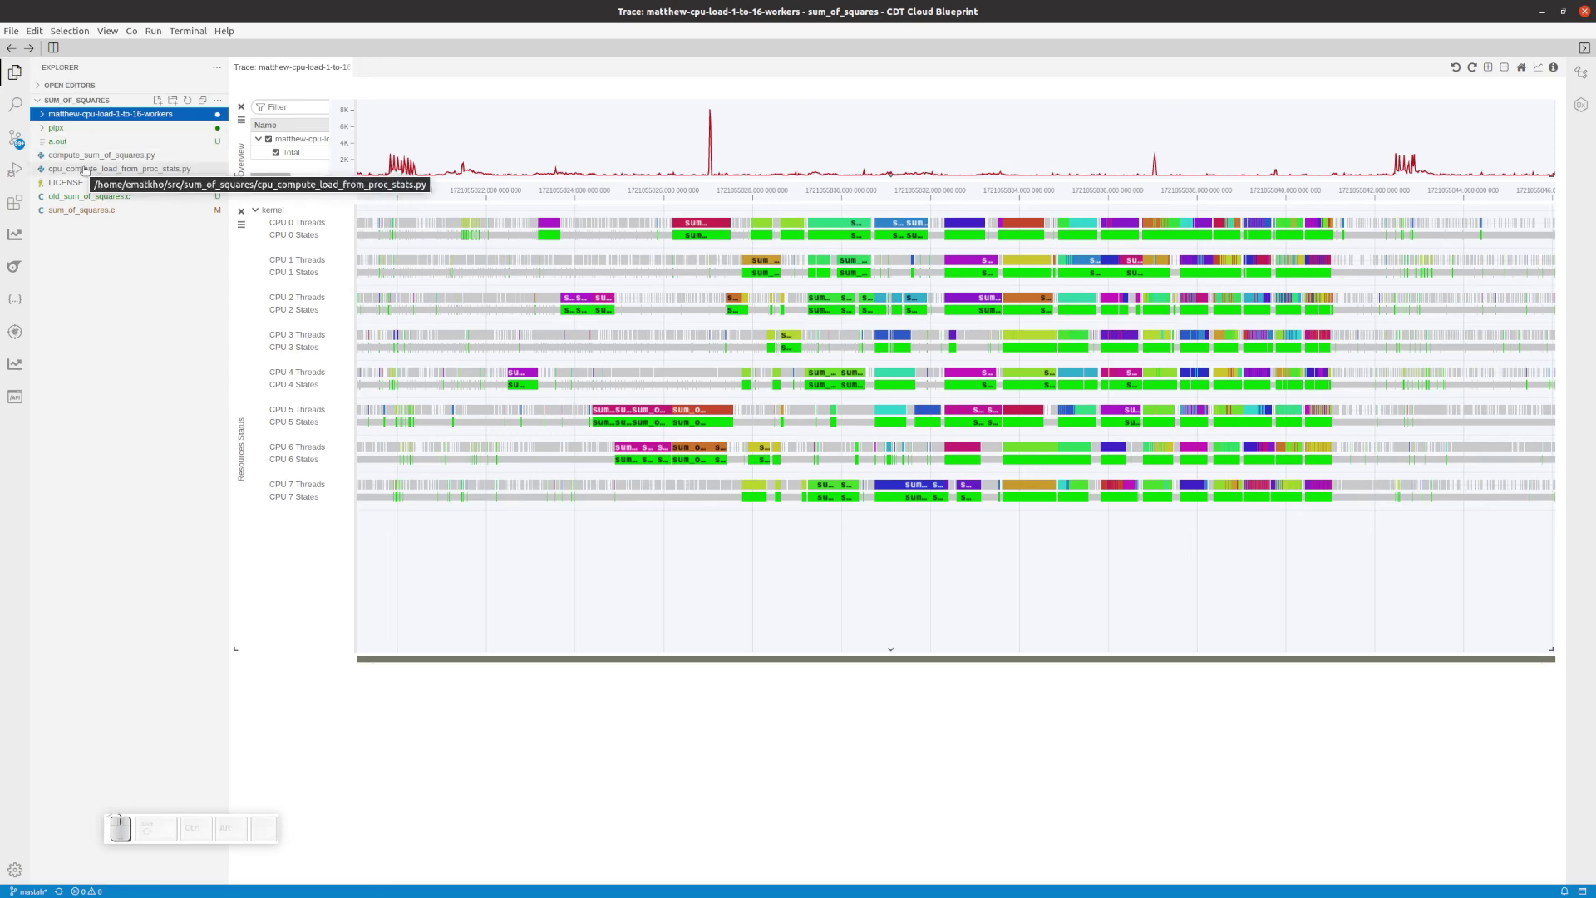
{"action": "left_click", "coordinate": [81, 210]}
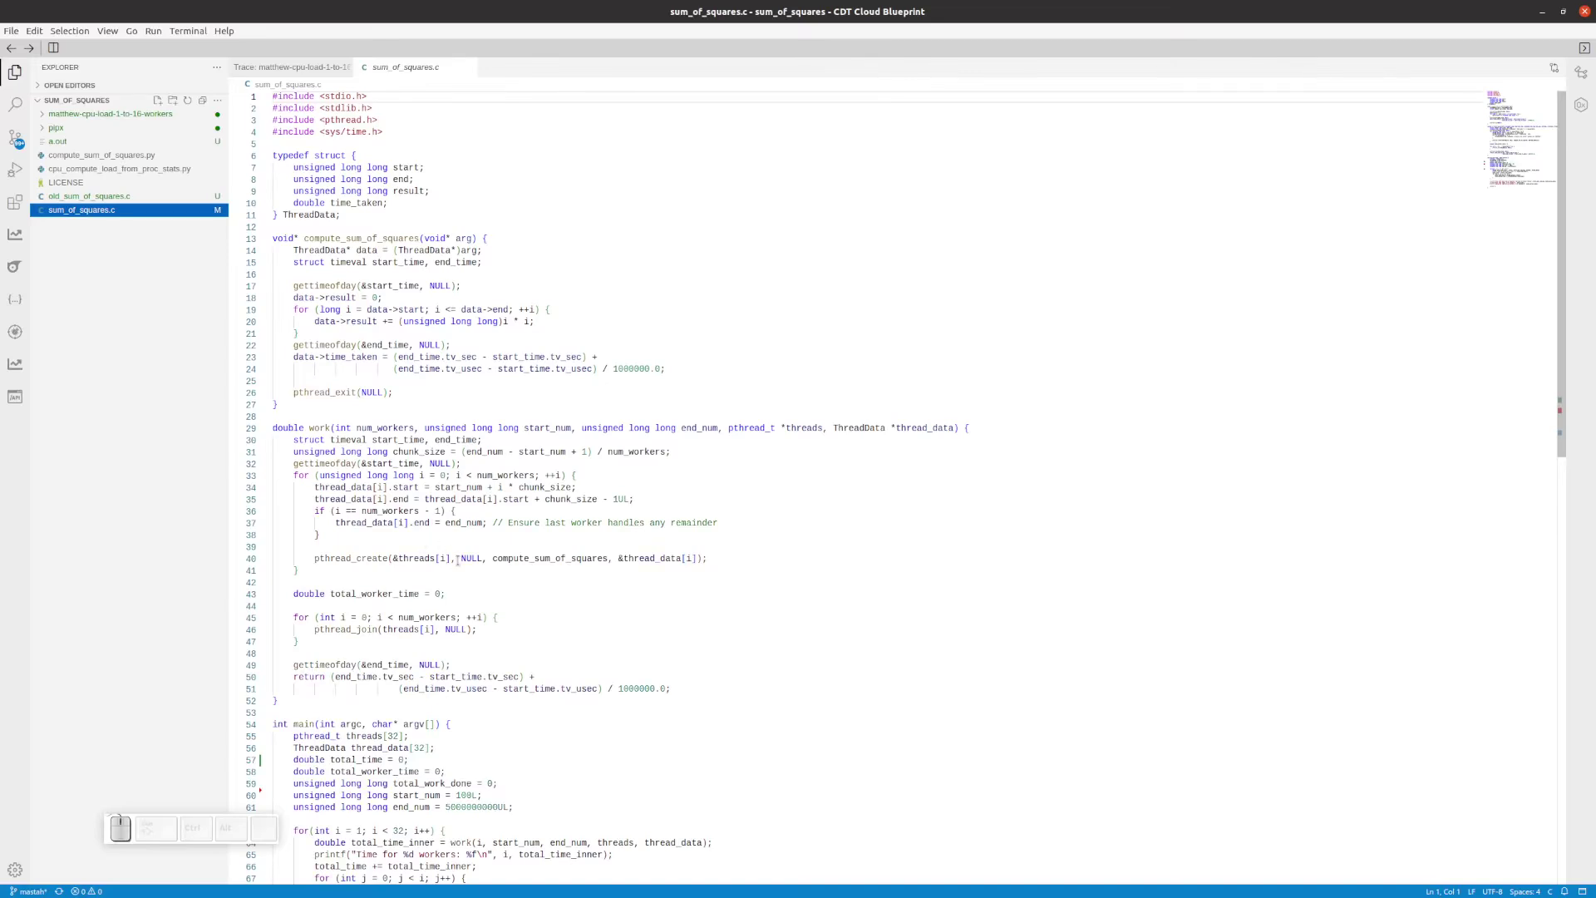
{"action": "double_click", "coordinate": [359, 239]}
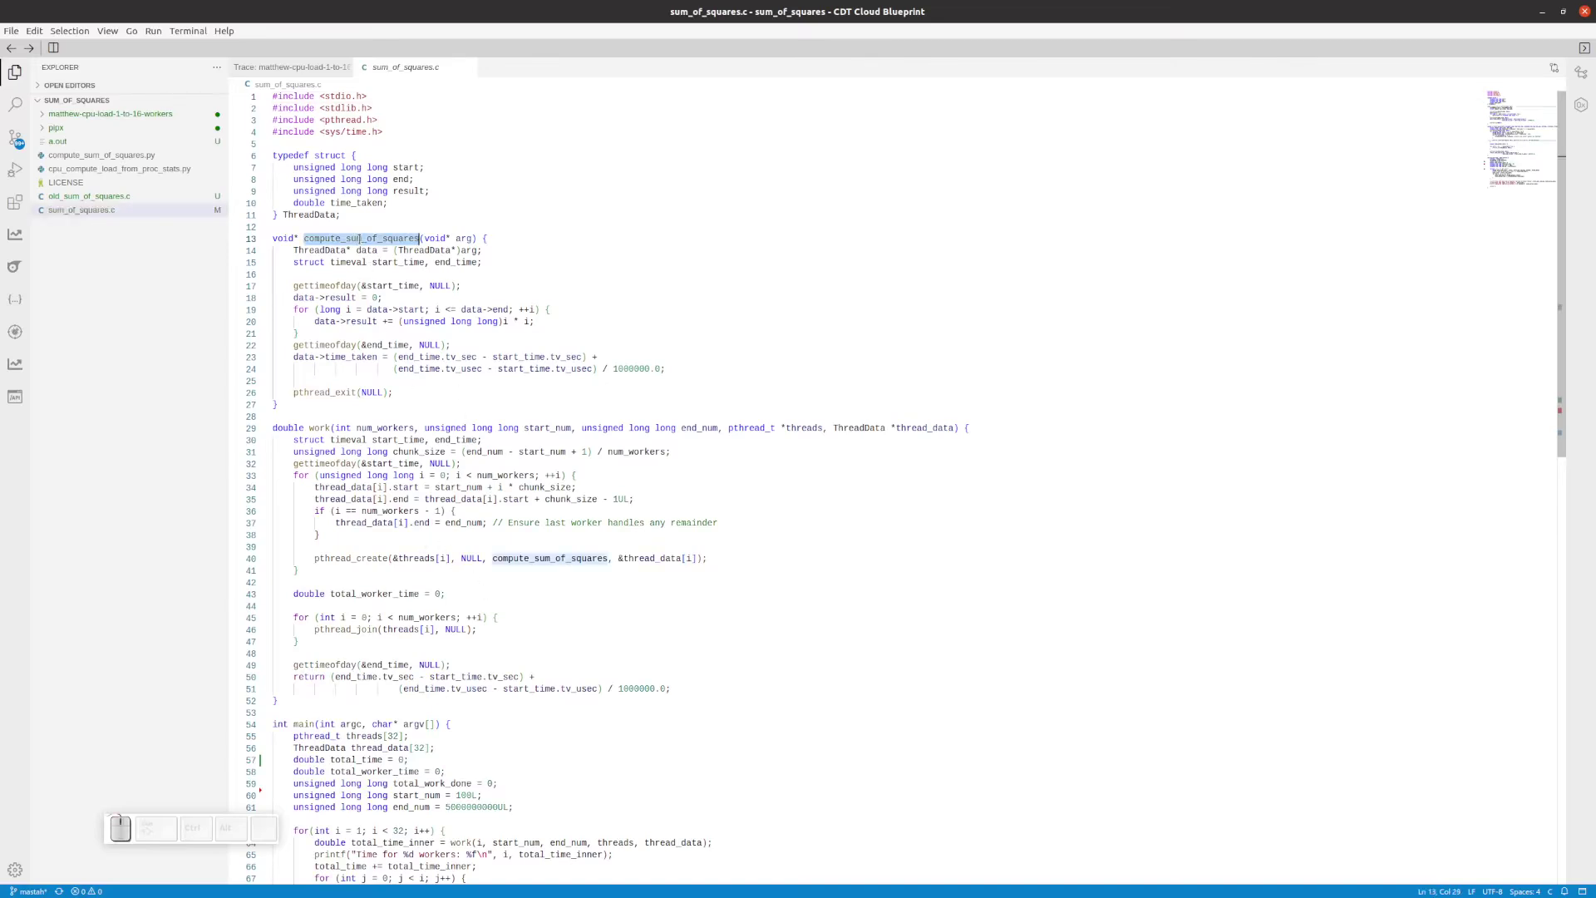
{"action": "double_click", "coordinate": [316, 426]}
Examine the work call in main's worker loop, and the pthread_create and pthread_join calls inside the work function
{"action": "scroll", "coordinate": [371, 504], "scroll_direction": "down", "scroll_amount": 3}
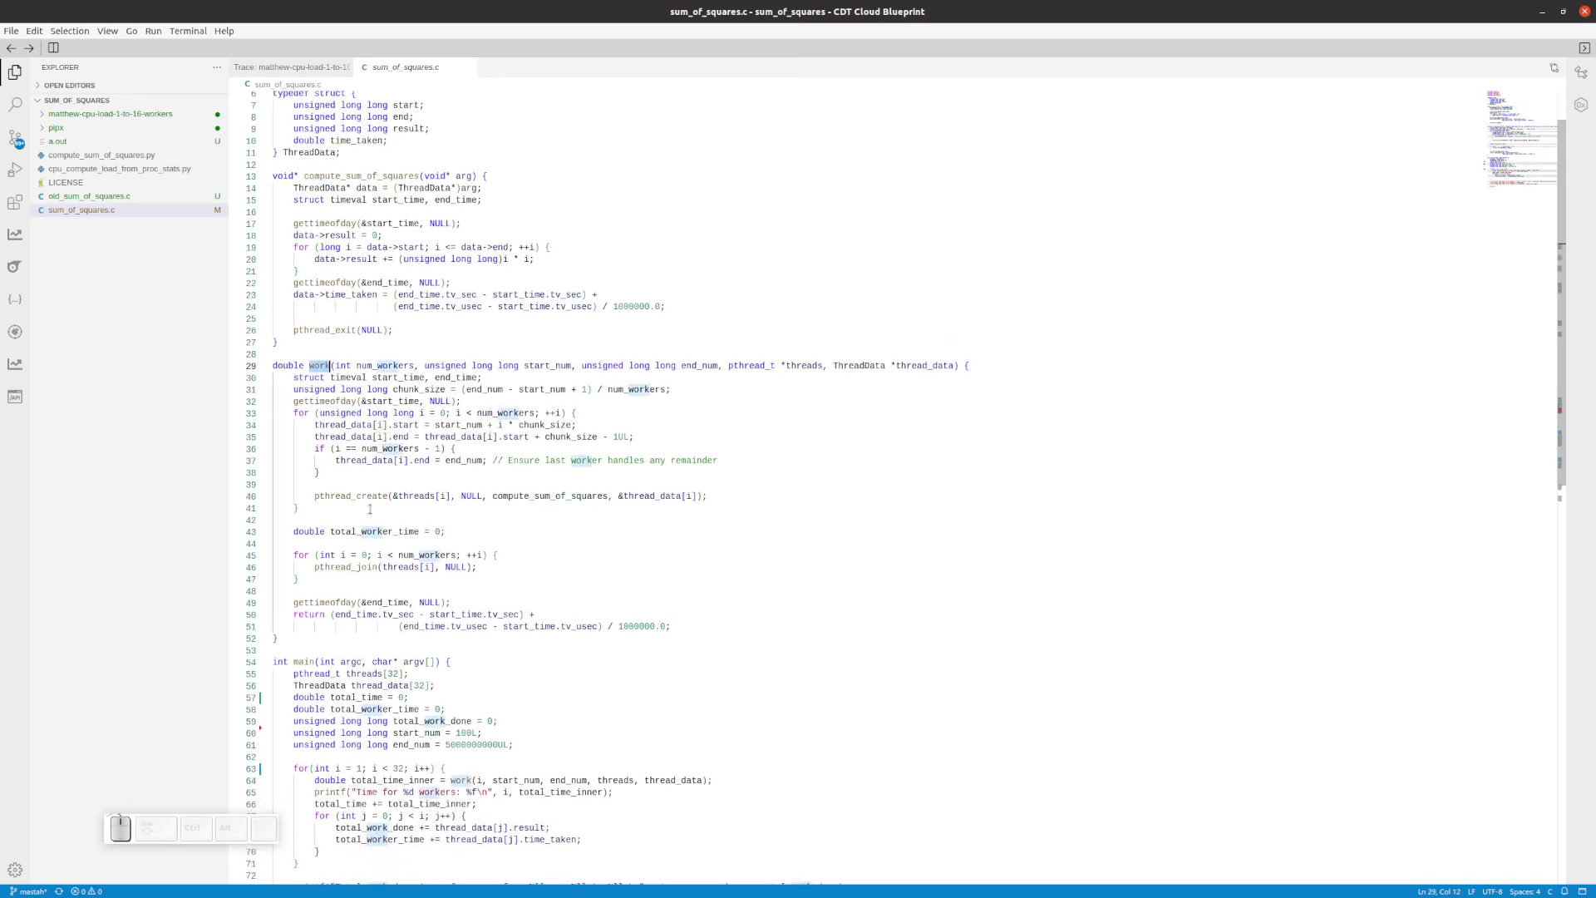
{"action": "scroll", "coordinate": [425, 637], "scroll_direction": "down", "scroll_amount": 3}
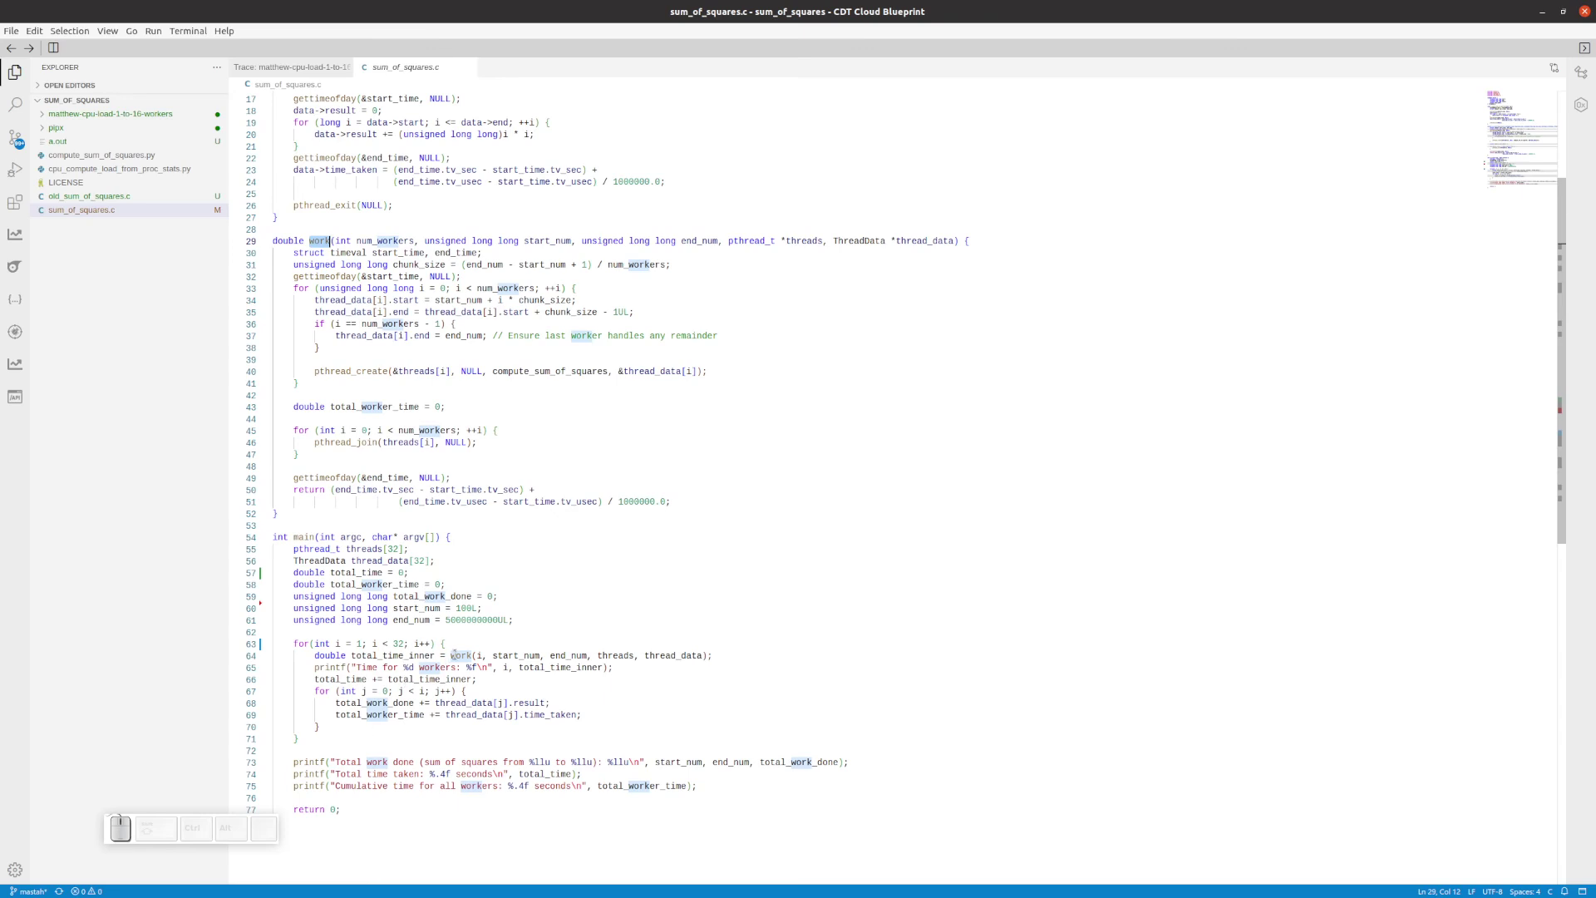
{"action": "double_click", "coordinate": [460, 655]}
{"action": "scroll", "coordinate": [420, 589], "scroll_direction": "up", "scroll_amount": 2}
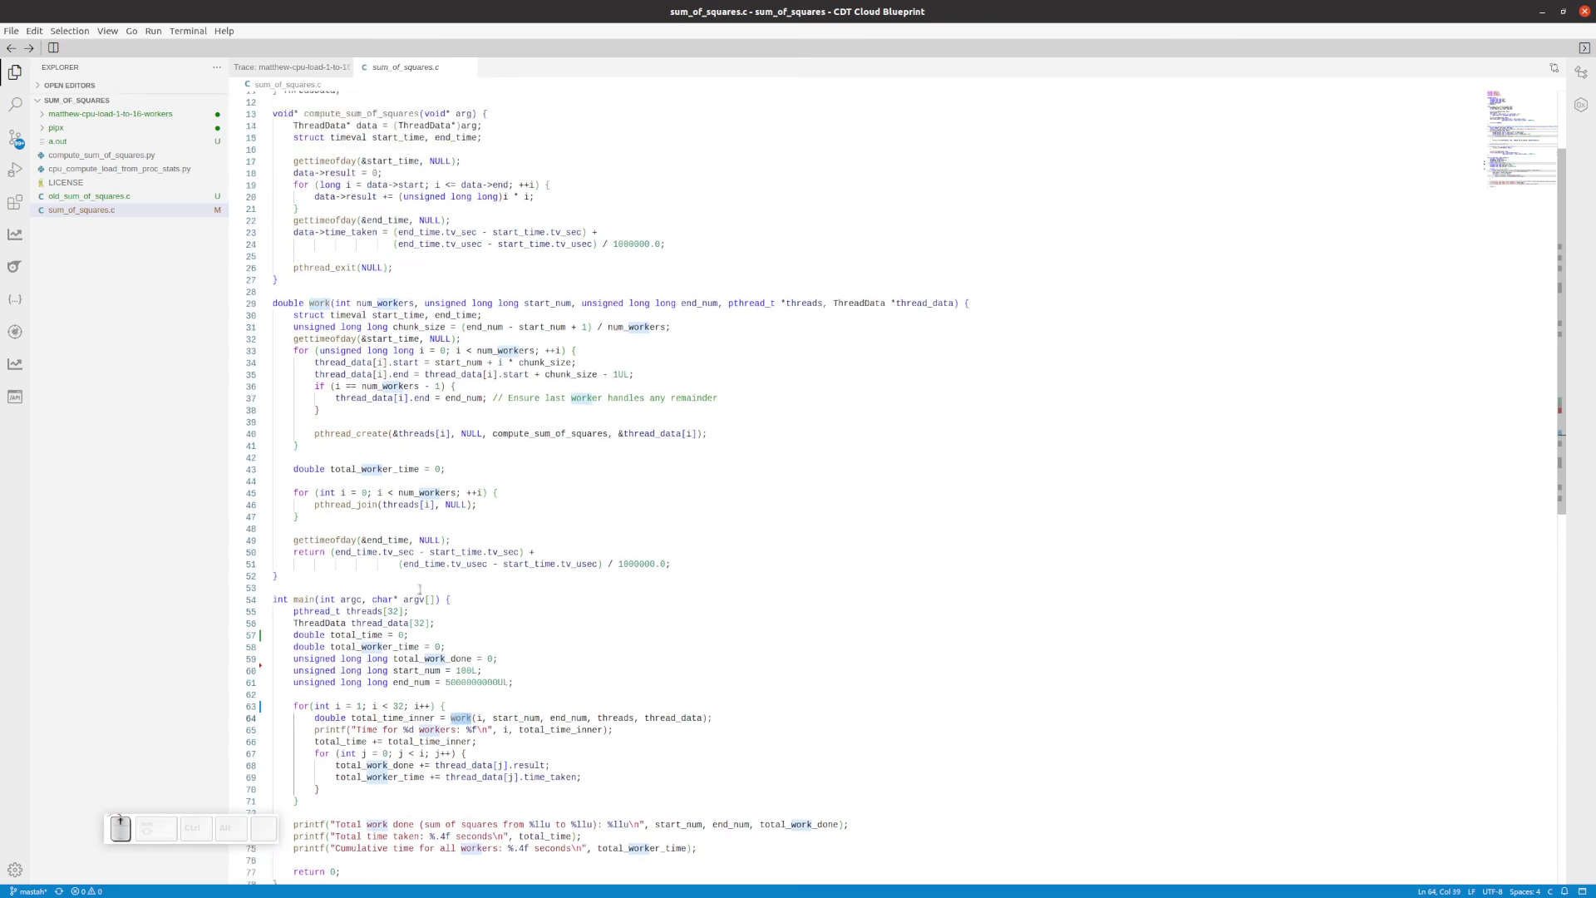
{"action": "double_click", "coordinate": [342, 434]}
{"action": "double_click", "coordinate": [340, 505]}
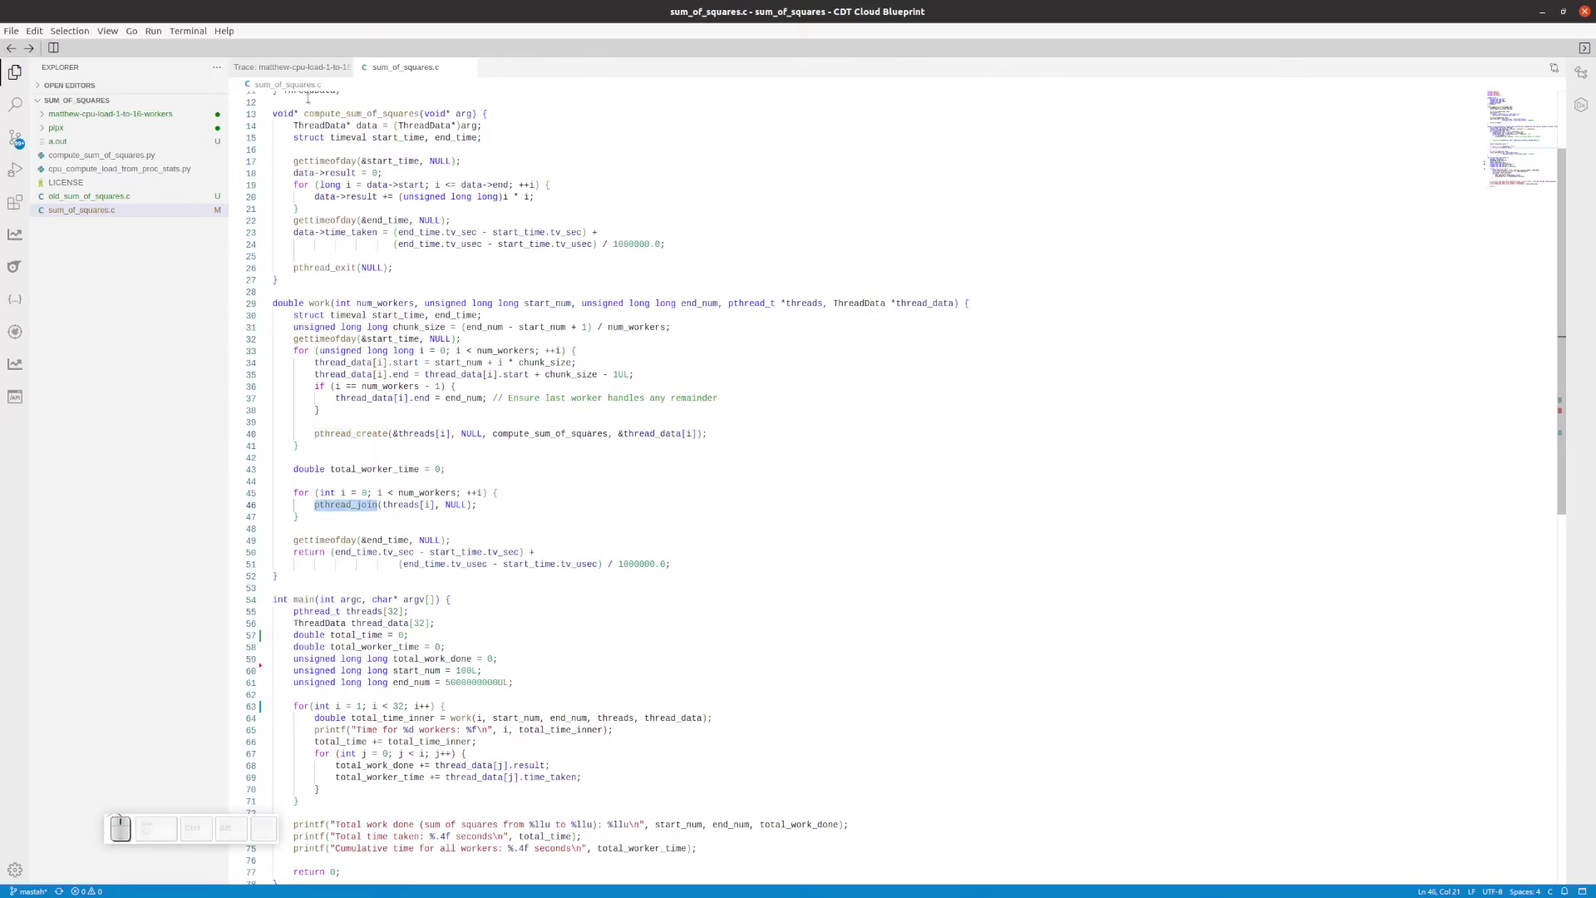
Return to the matthew-cpu-load-1-to-16-workers trace and set the overview's source output to CPU Usage
{"action": "left_click", "coordinate": [301, 68]}
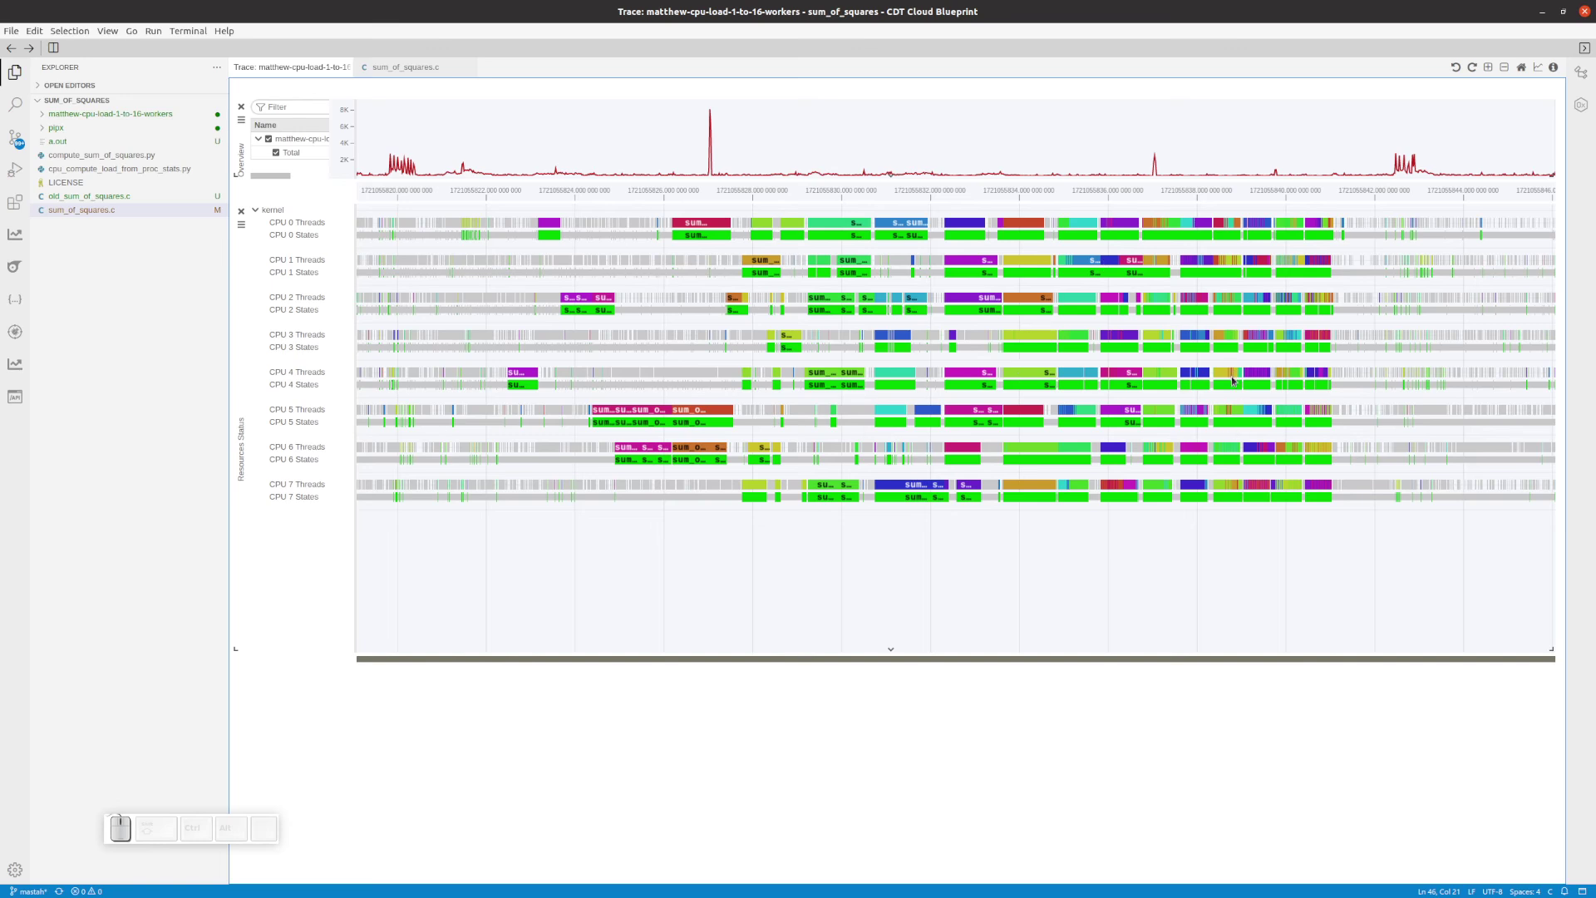
{"action": "left_click", "coordinate": [241, 120]}
{"action": "left_click", "coordinate": [291, 125]}
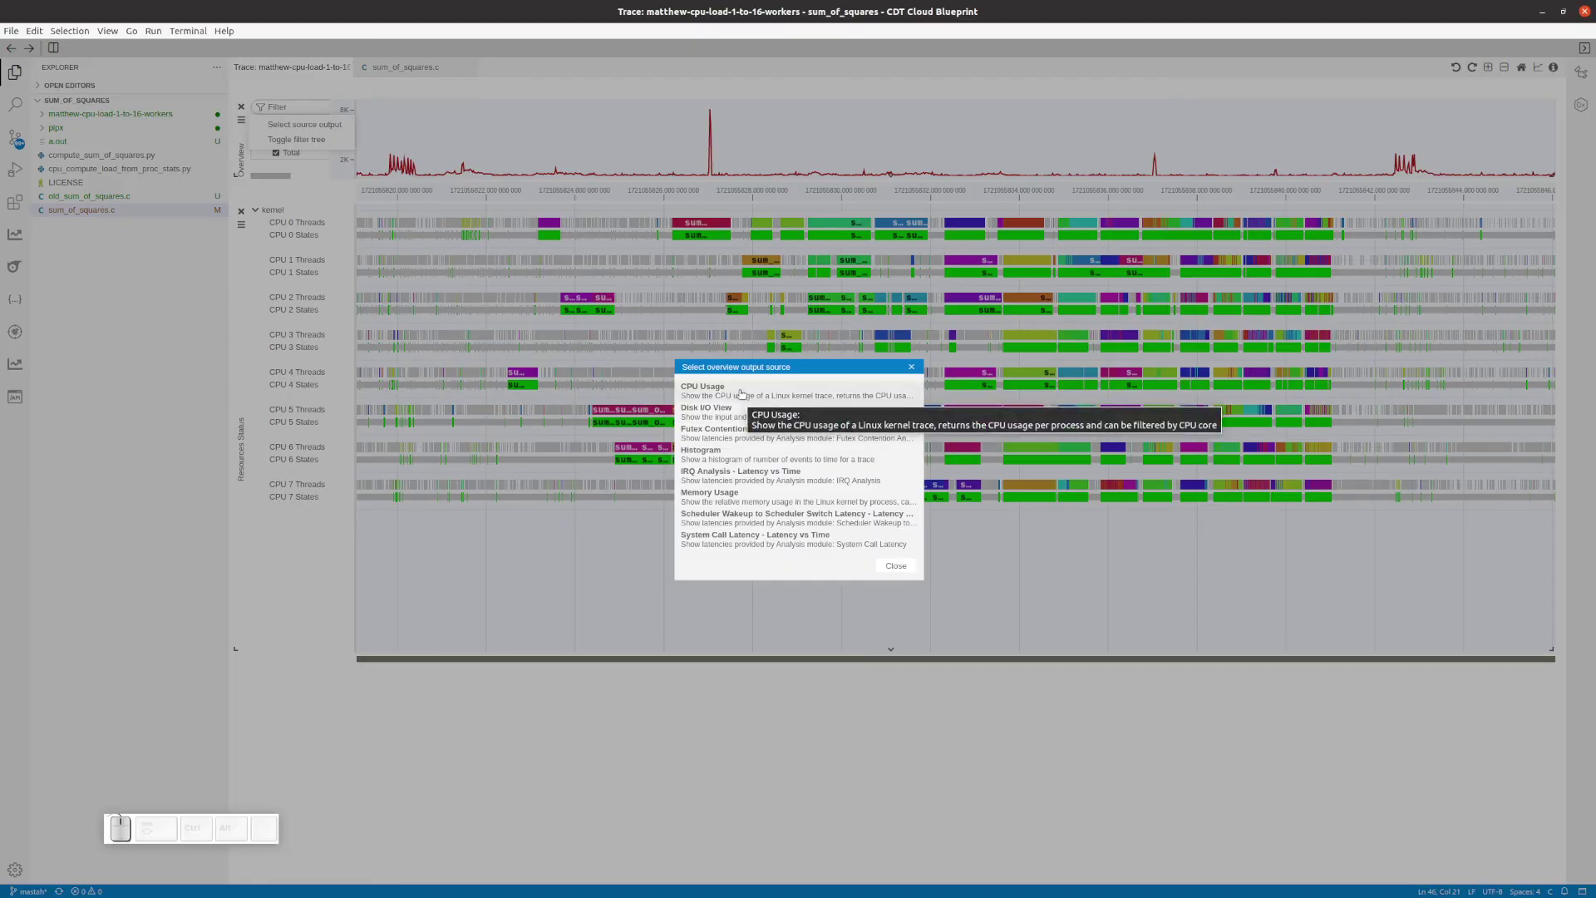
{"action": "left_click", "coordinate": [707, 409]}
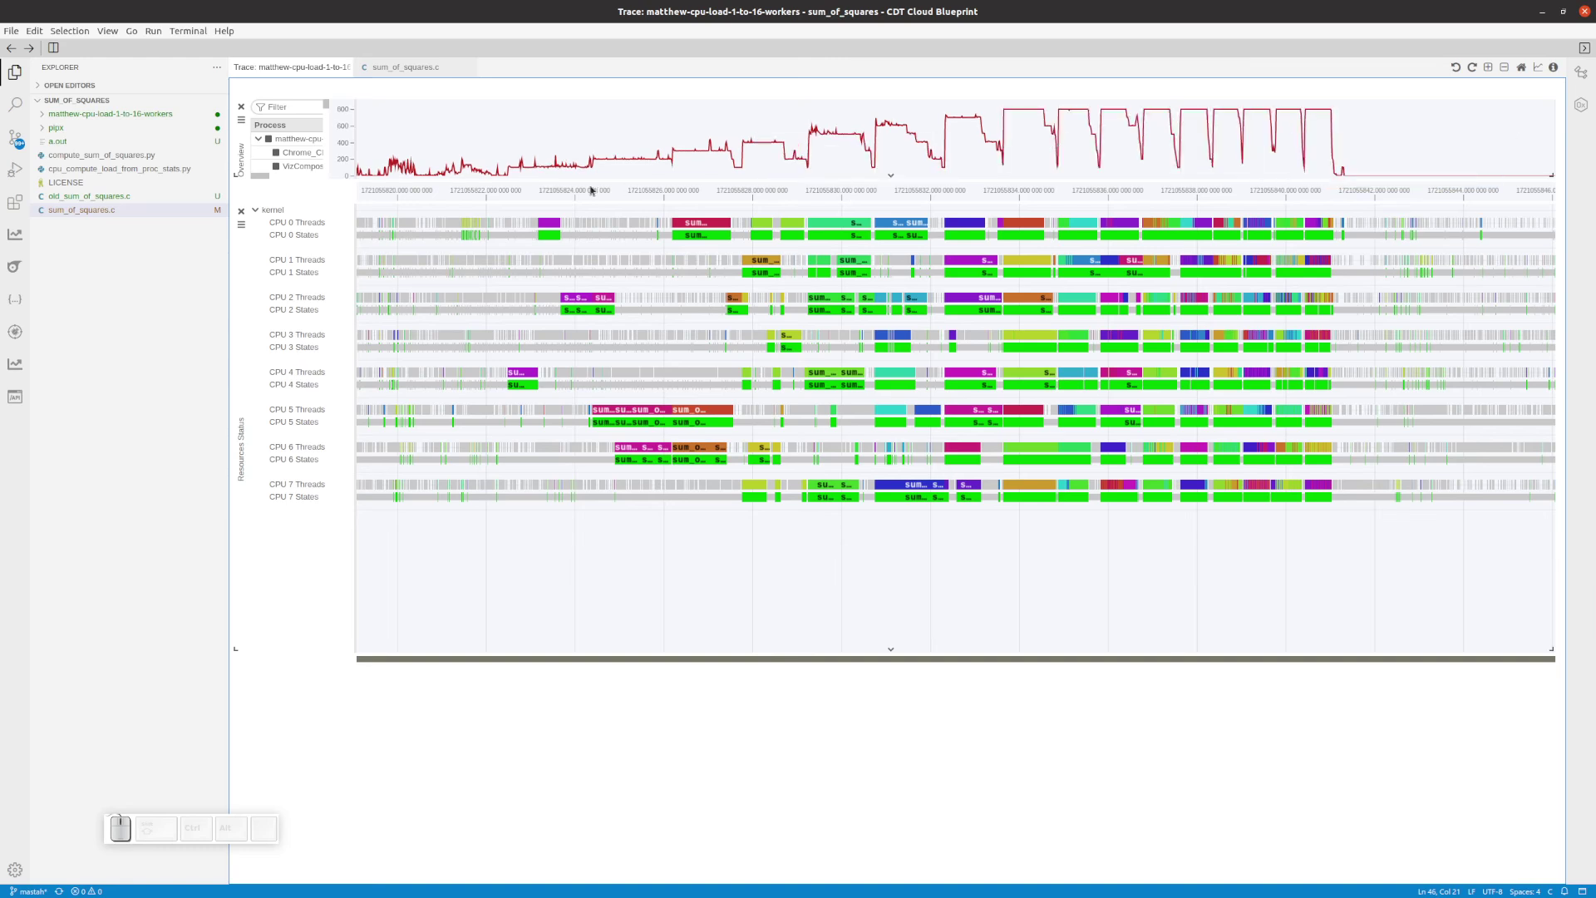
Select the time ranges of the first CPU usage plateaus in the overview one after another, up to the 400% plateau
{"action": "mouse_move", "coordinate": [651, 297]}
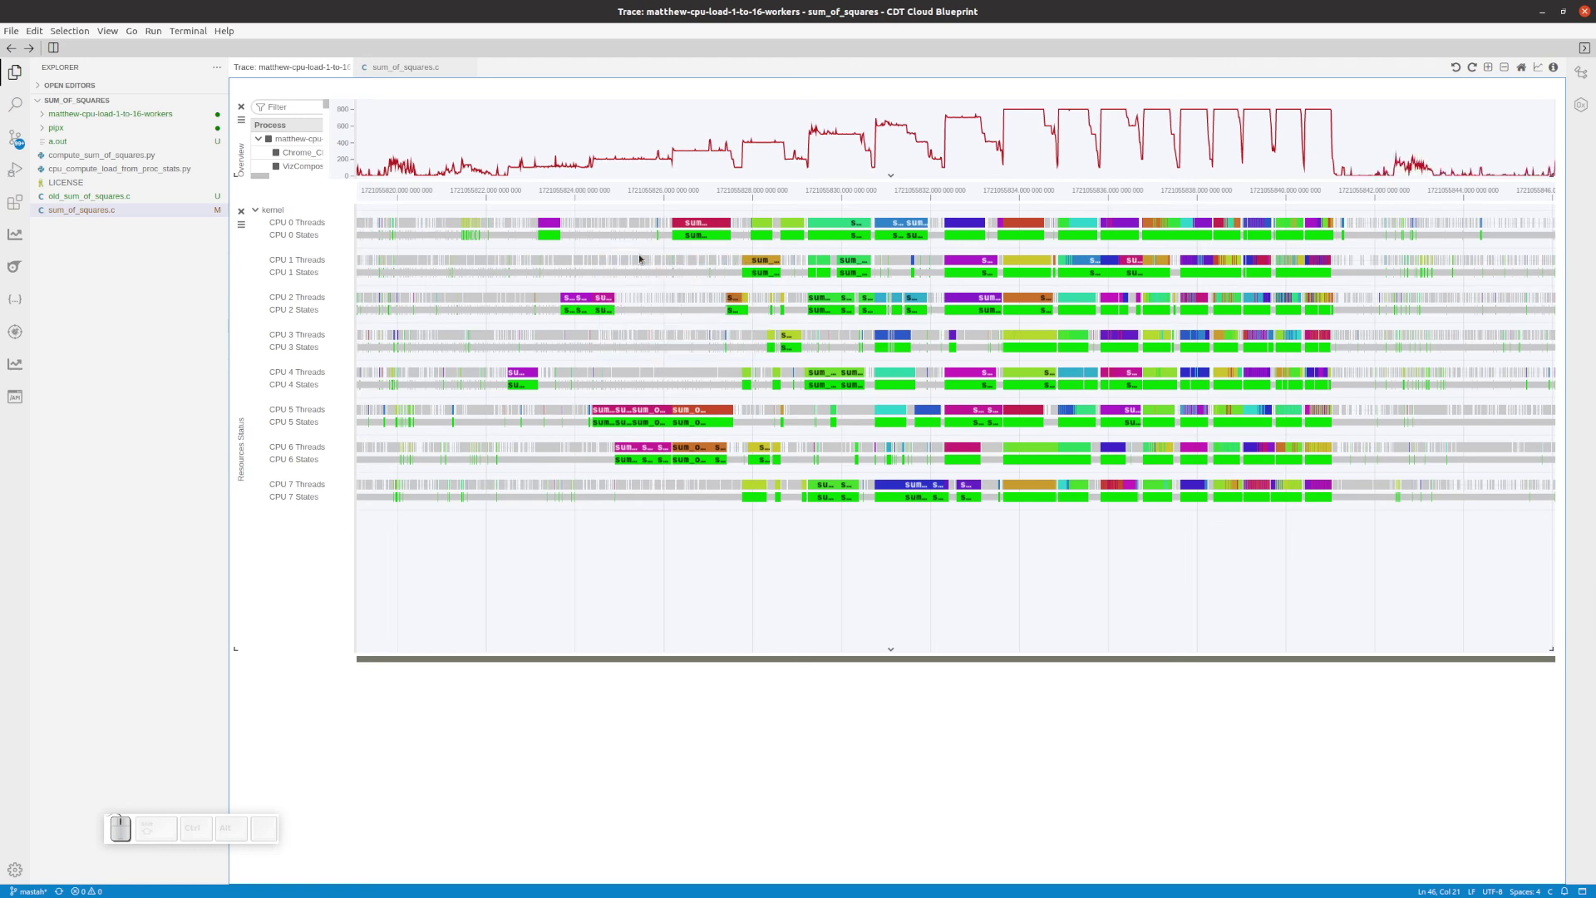
{"action": "mouse_move", "coordinate": [643, 172]}
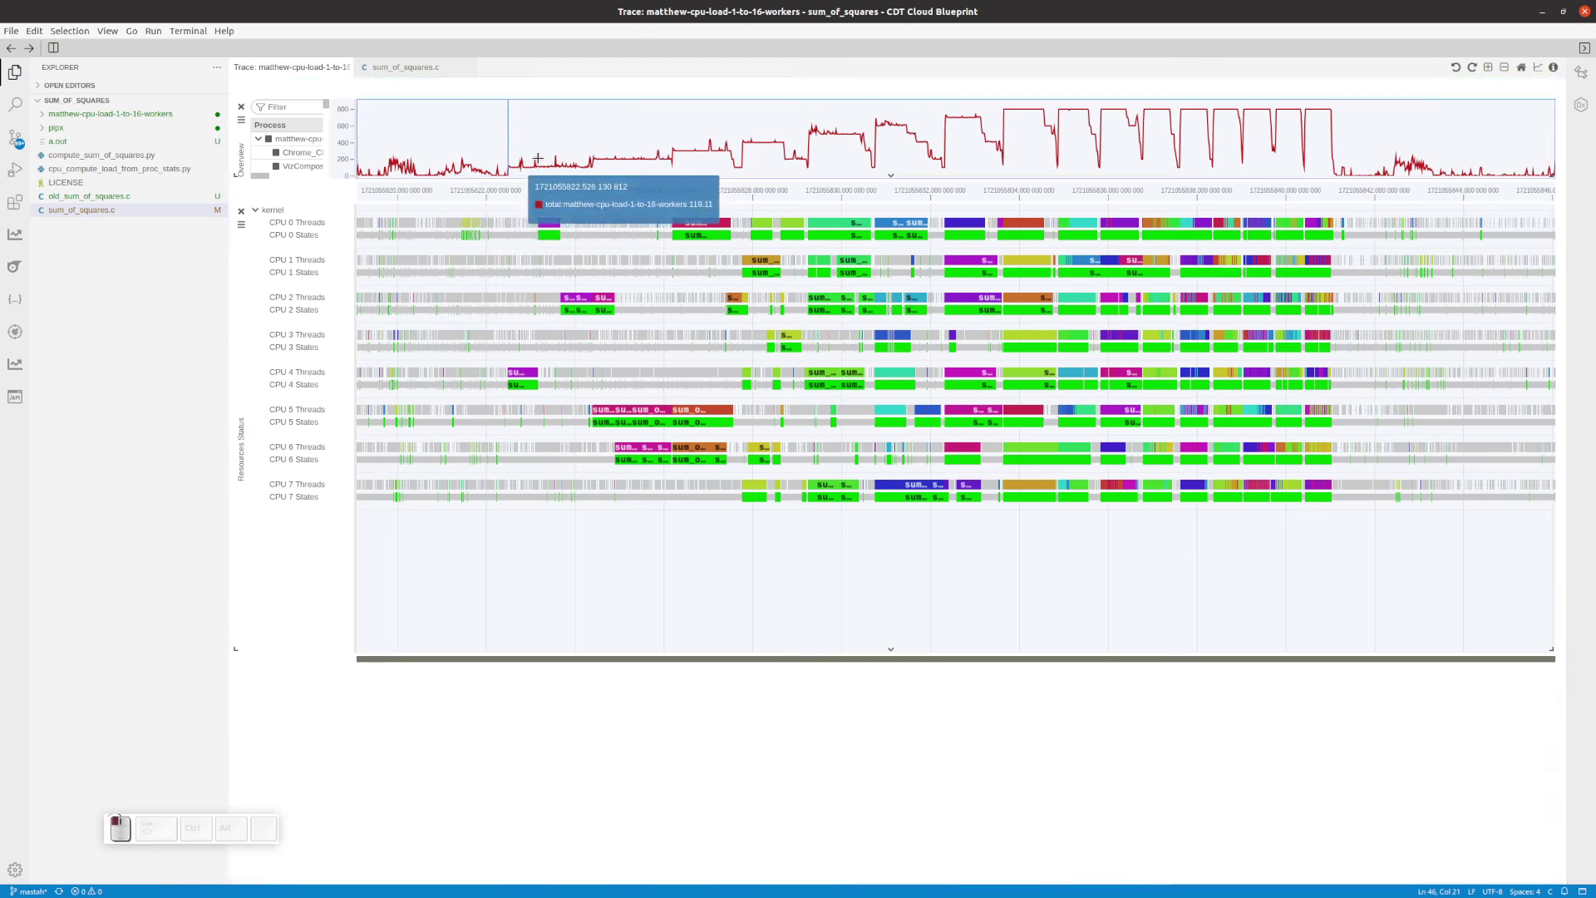
{"action": "left_click_drag", "start_coordinate": [508, 162], "coordinate": [591, 162]}
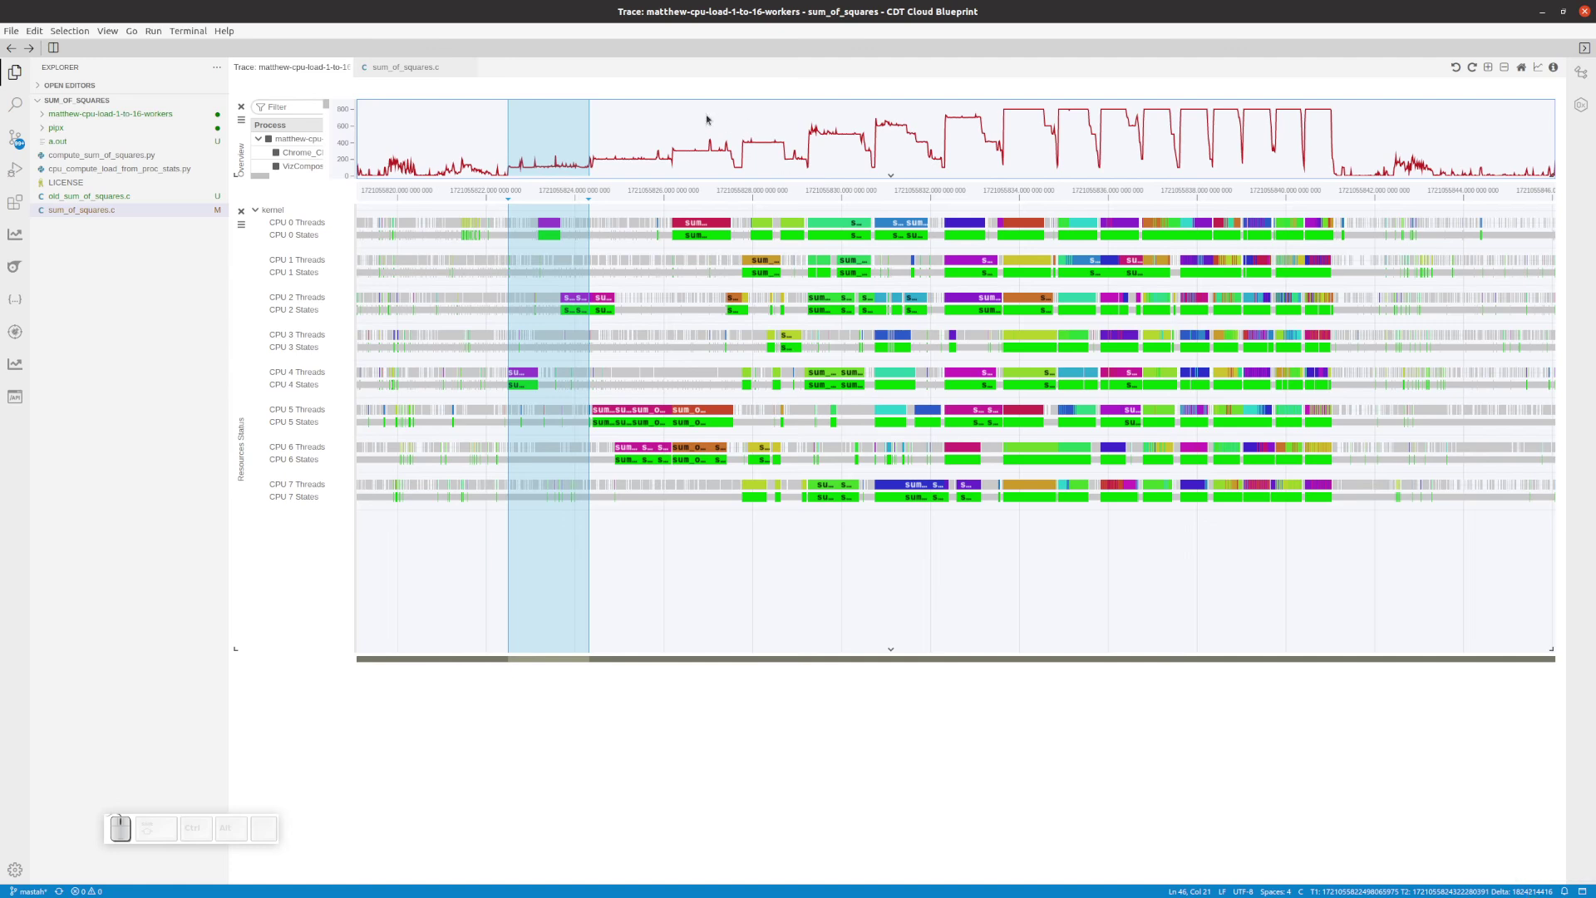
{"action": "left_click", "coordinate": [574, 158]}
{"action": "left_click_drag", "start_coordinate": [592, 156], "coordinate": [737, 153]}
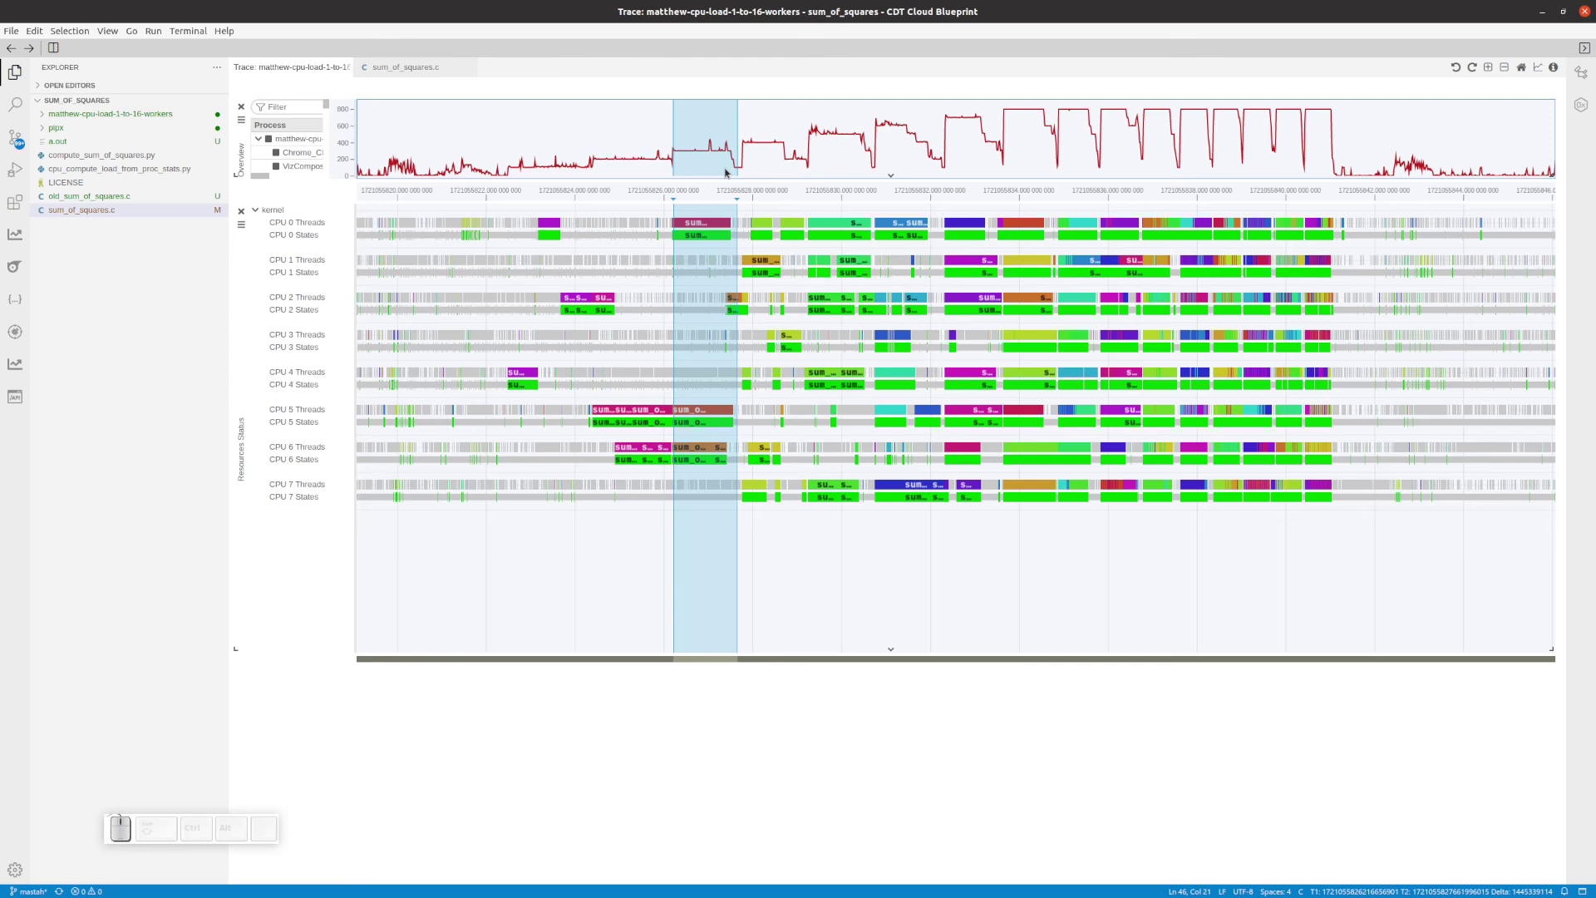
{"action": "left_click", "coordinate": [742, 152]}
{"action": "left_click_drag", "start_coordinate": [766, 145], "coordinate": [809, 150]}
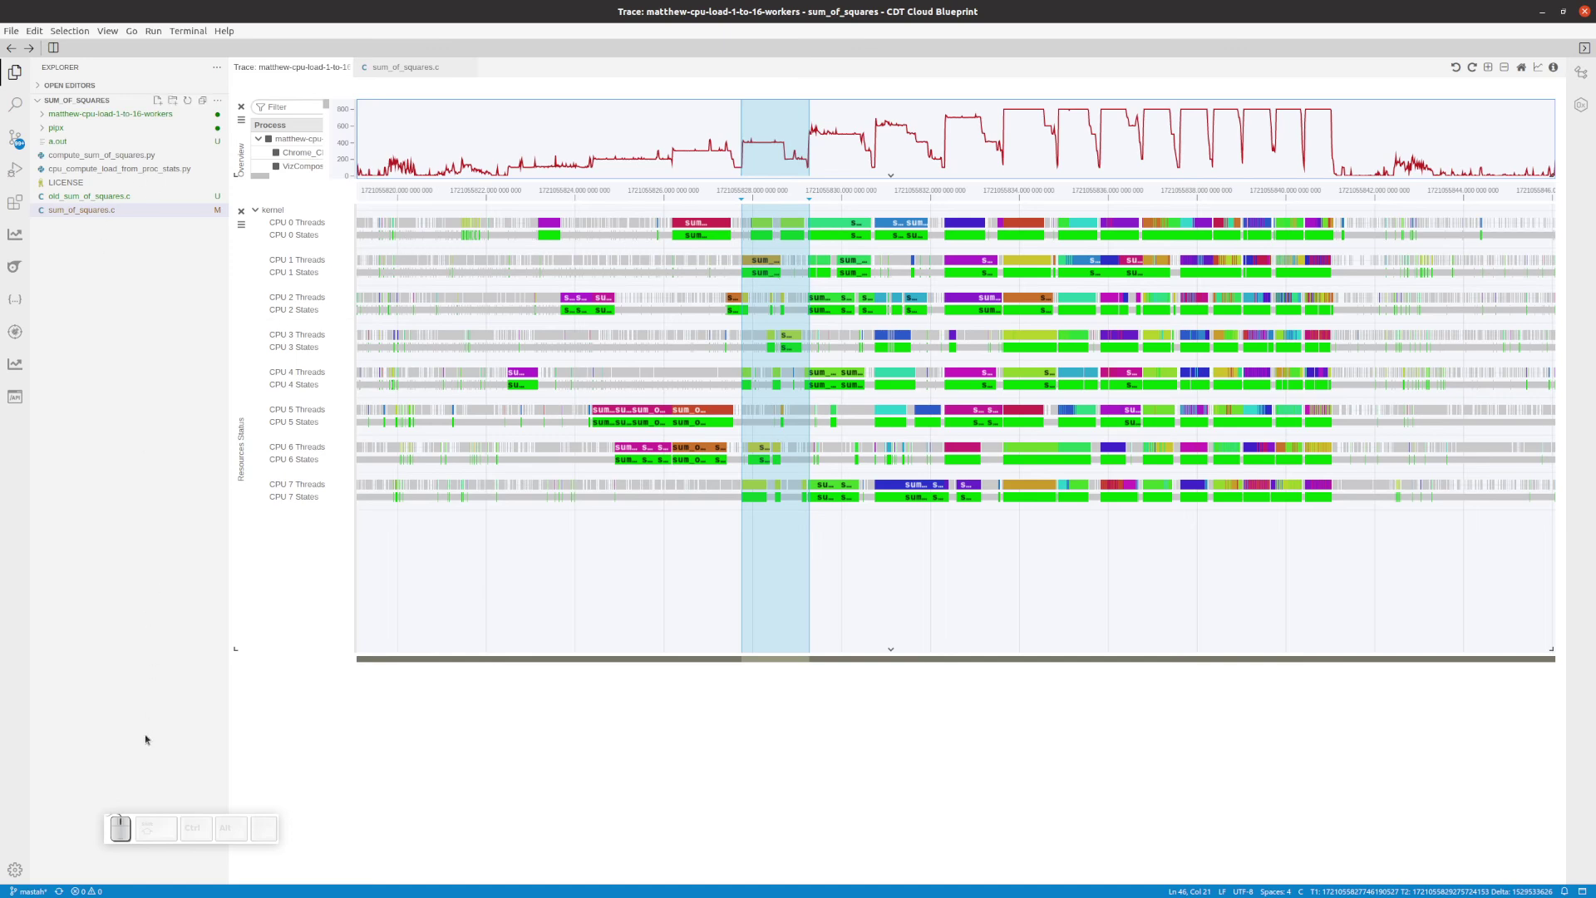
Add the Thread Status view to the trace, shrink Resources Status above it and extend Thread Status down the window
{"action": "left_click", "coordinate": [14, 236]}
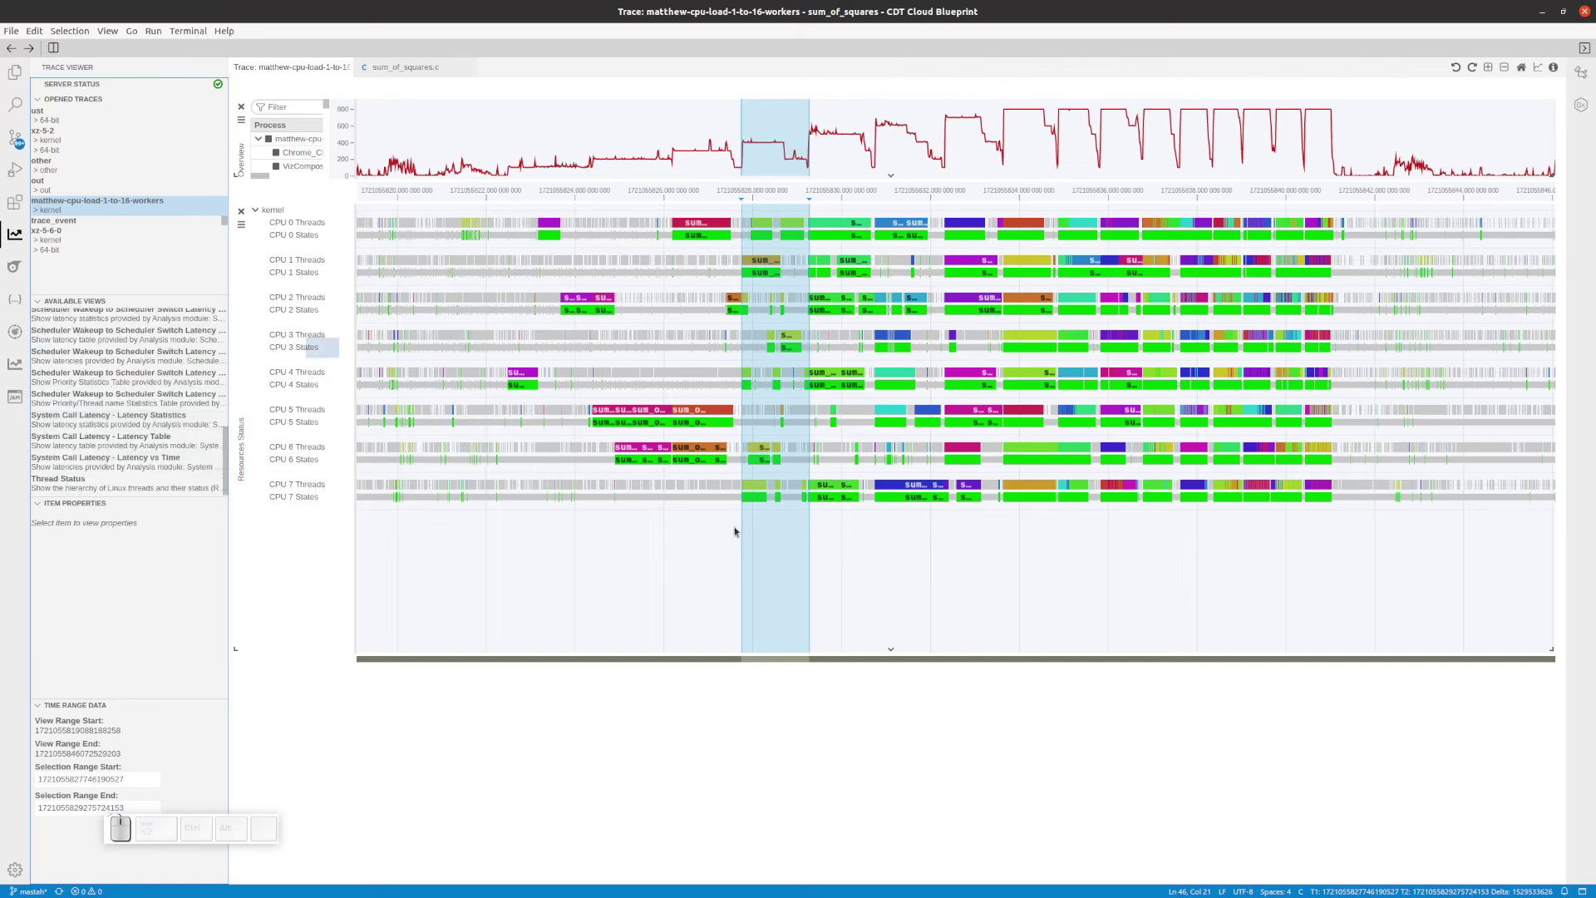
{"action": "left_click", "coordinate": [68, 482]}
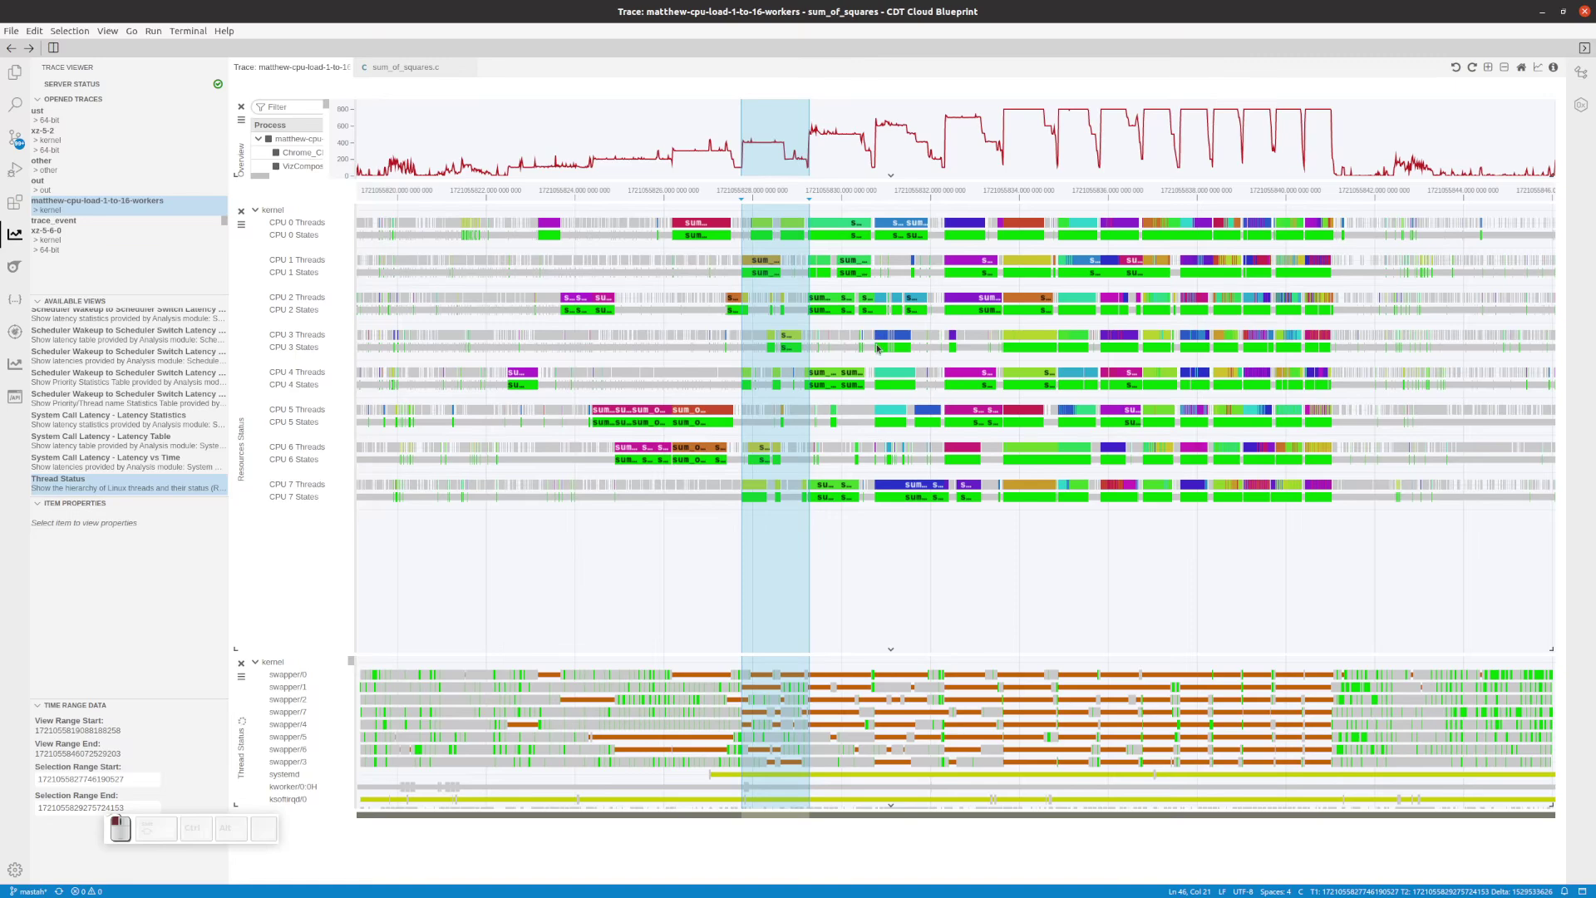
{"action": "left_click", "coordinate": [891, 648]}
{"action": "left_click_drag", "start_coordinate": [905, 404], "coordinate": [904, 321]}
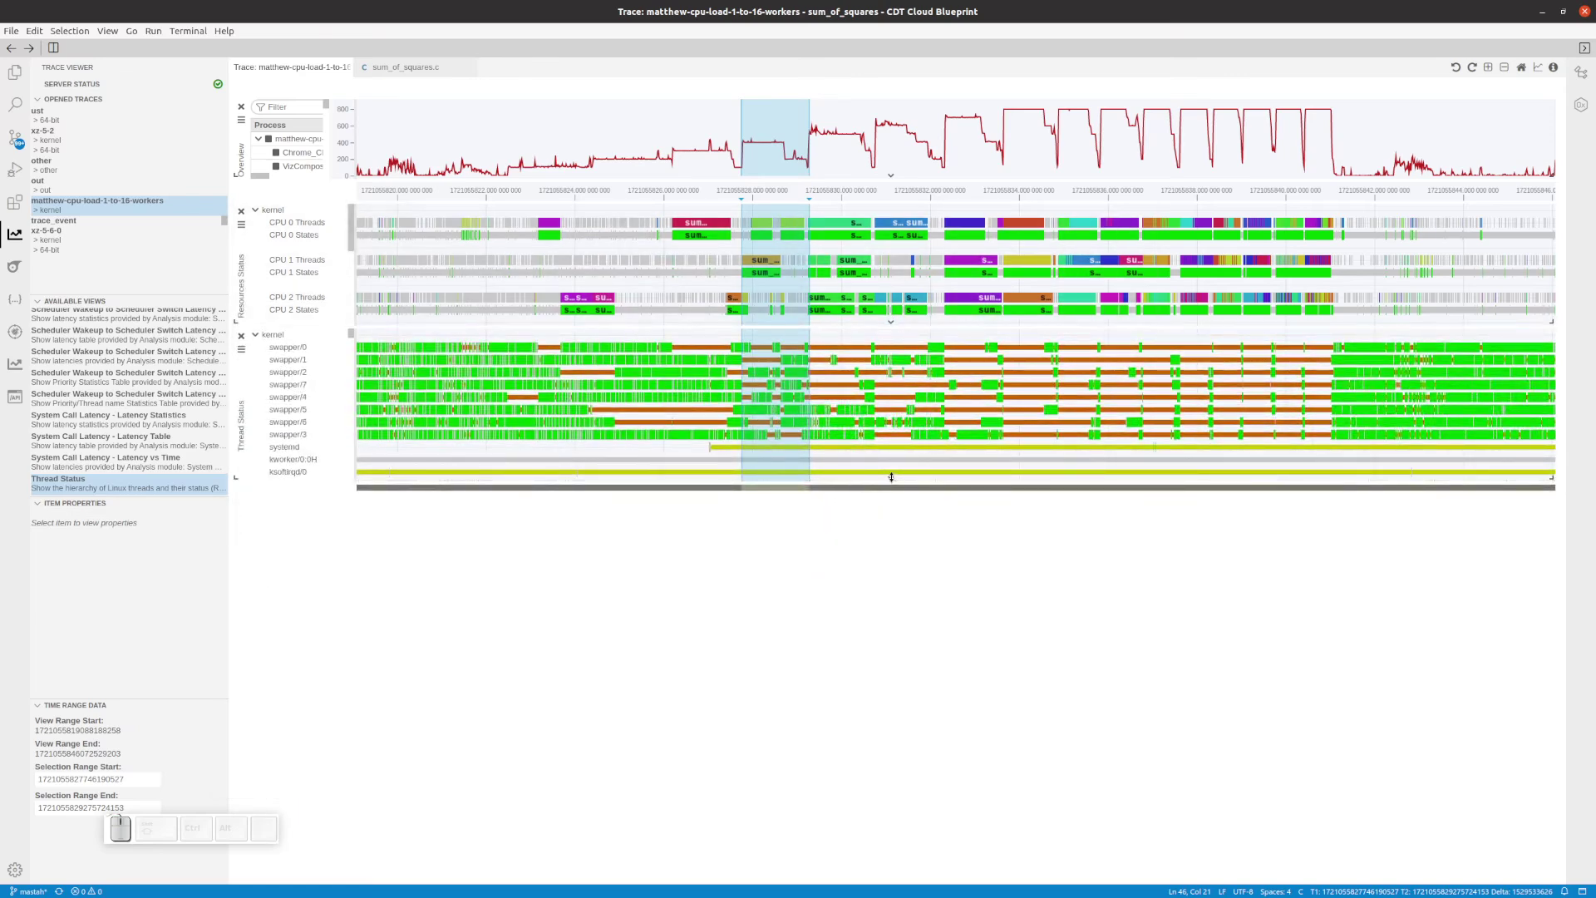
{"action": "left_click_drag", "start_coordinate": [892, 479], "coordinate": [886, 883]}
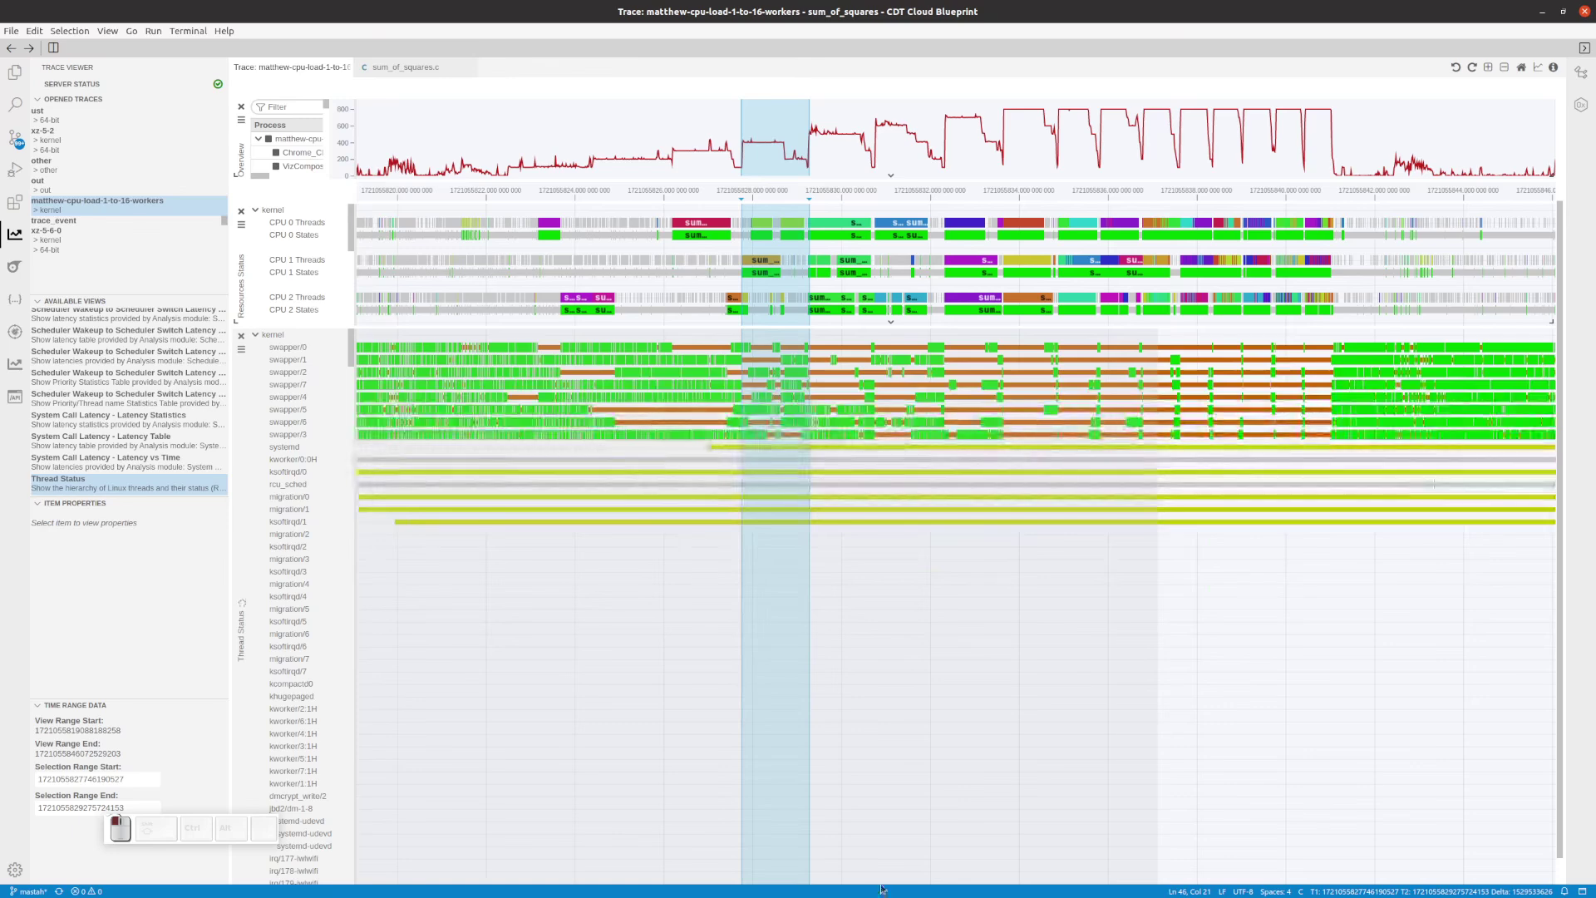
Locate the sum_of_squares threads under bash in the Thread Status view
{"action": "scroll", "coordinate": [829, 589], "scroll_direction": "down", "scroll_amount": 2}
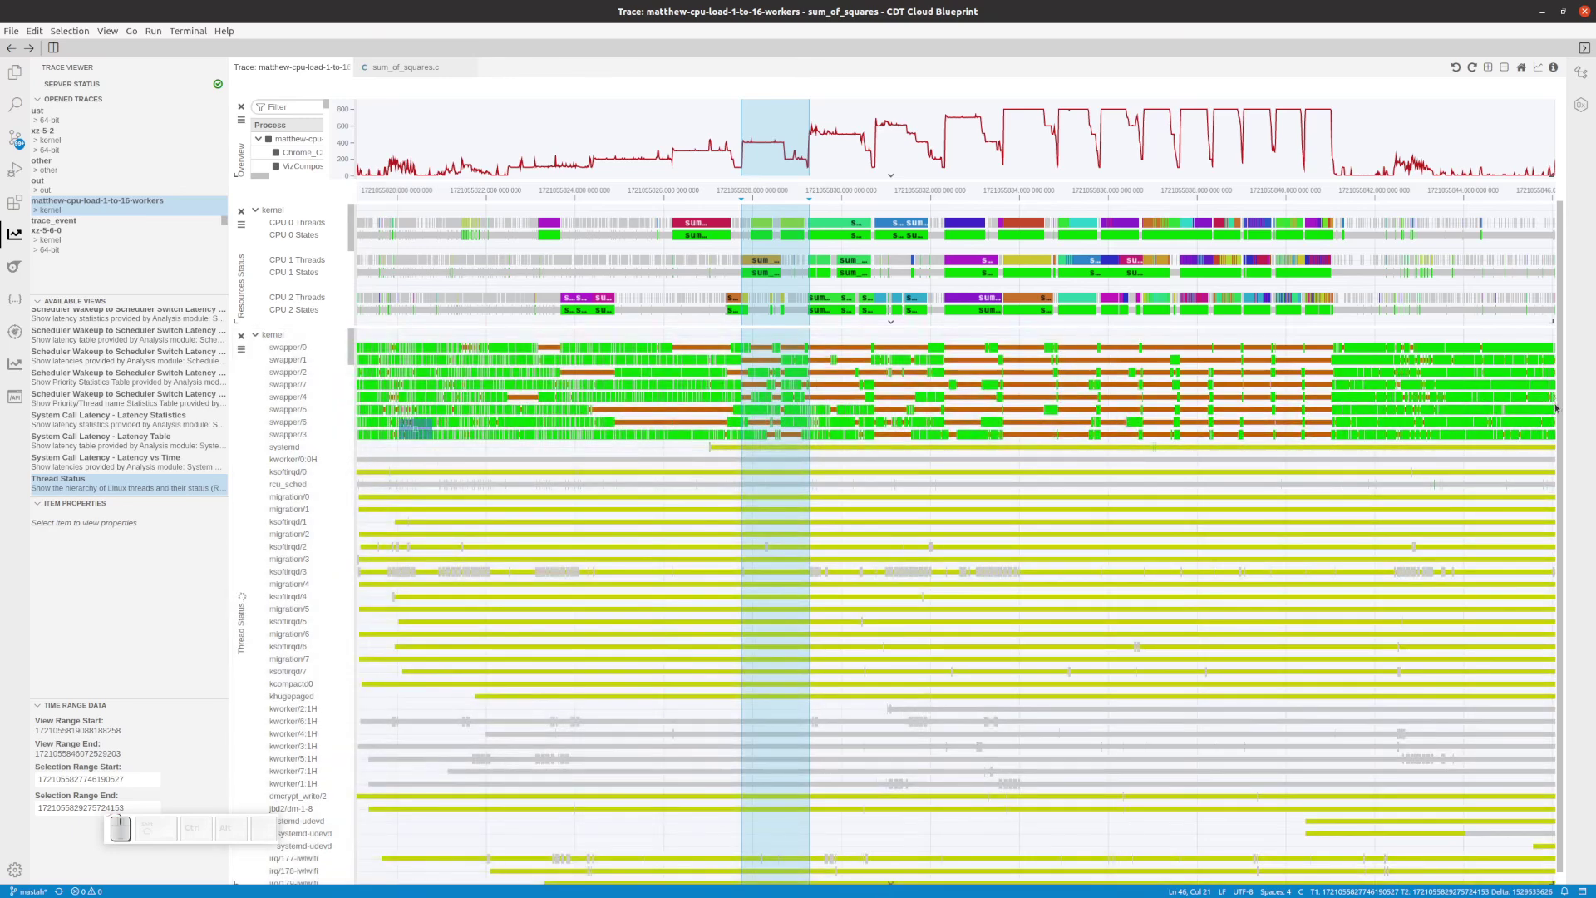
{"action": "scroll", "coordinate": [829, 589], "scroll_direction": "down", "scroll_amount": 10}
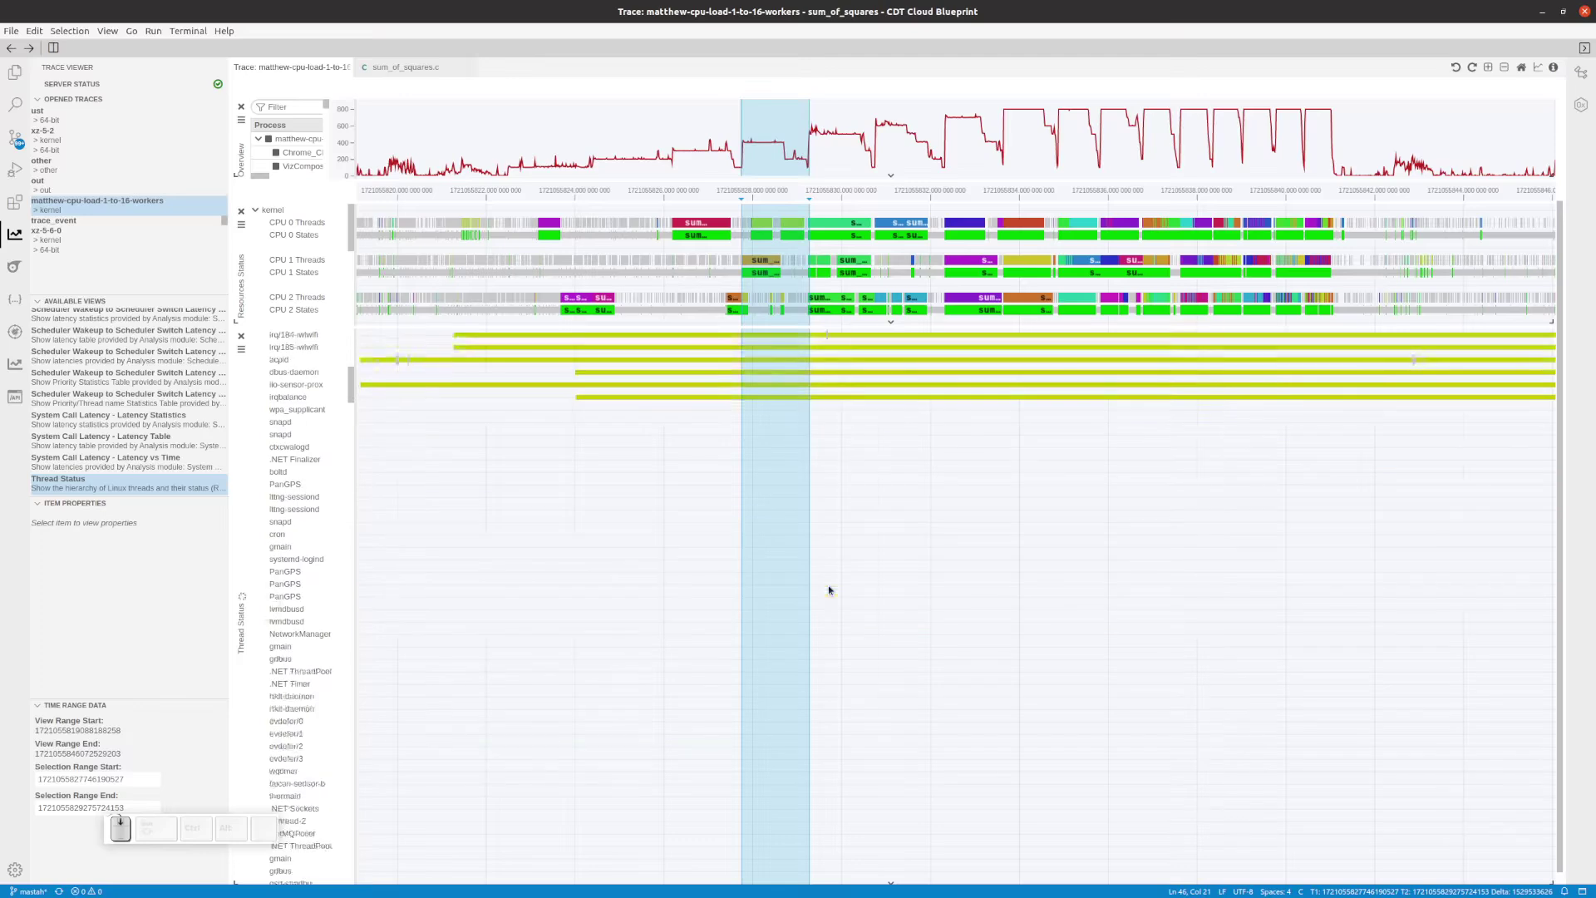
{"action": "scroll", "coordinate": [829, 589], "scroll_direction": "down", "scroll_amount": 5}
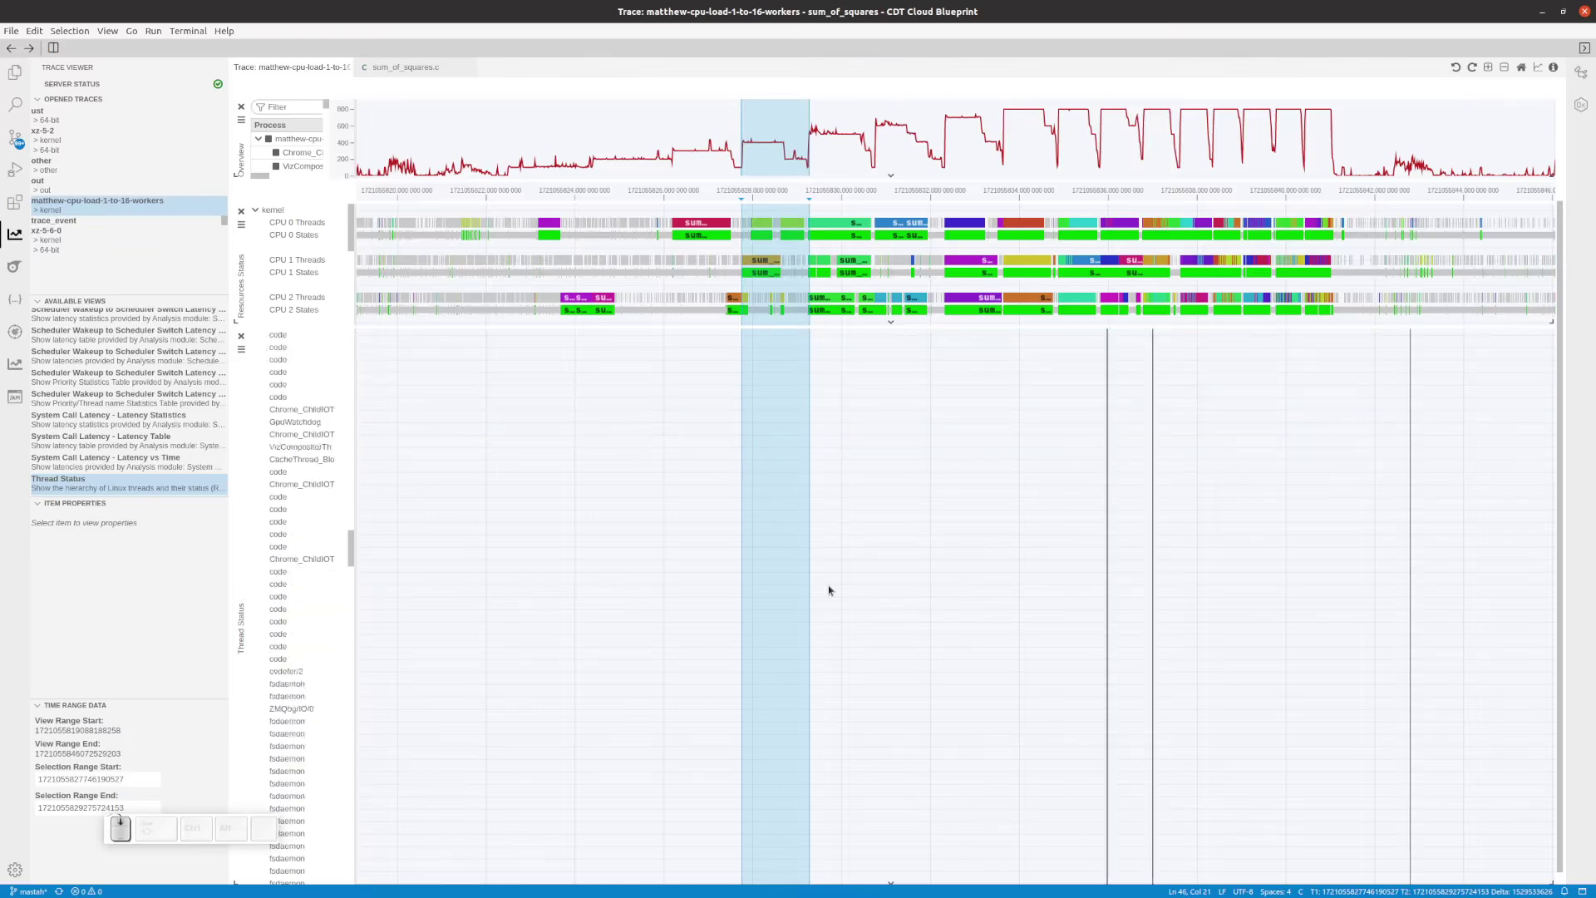
{"action": "scroll", "coordinate": [829, 590], "scroll_direction": "down", "scroll_amount": 5}
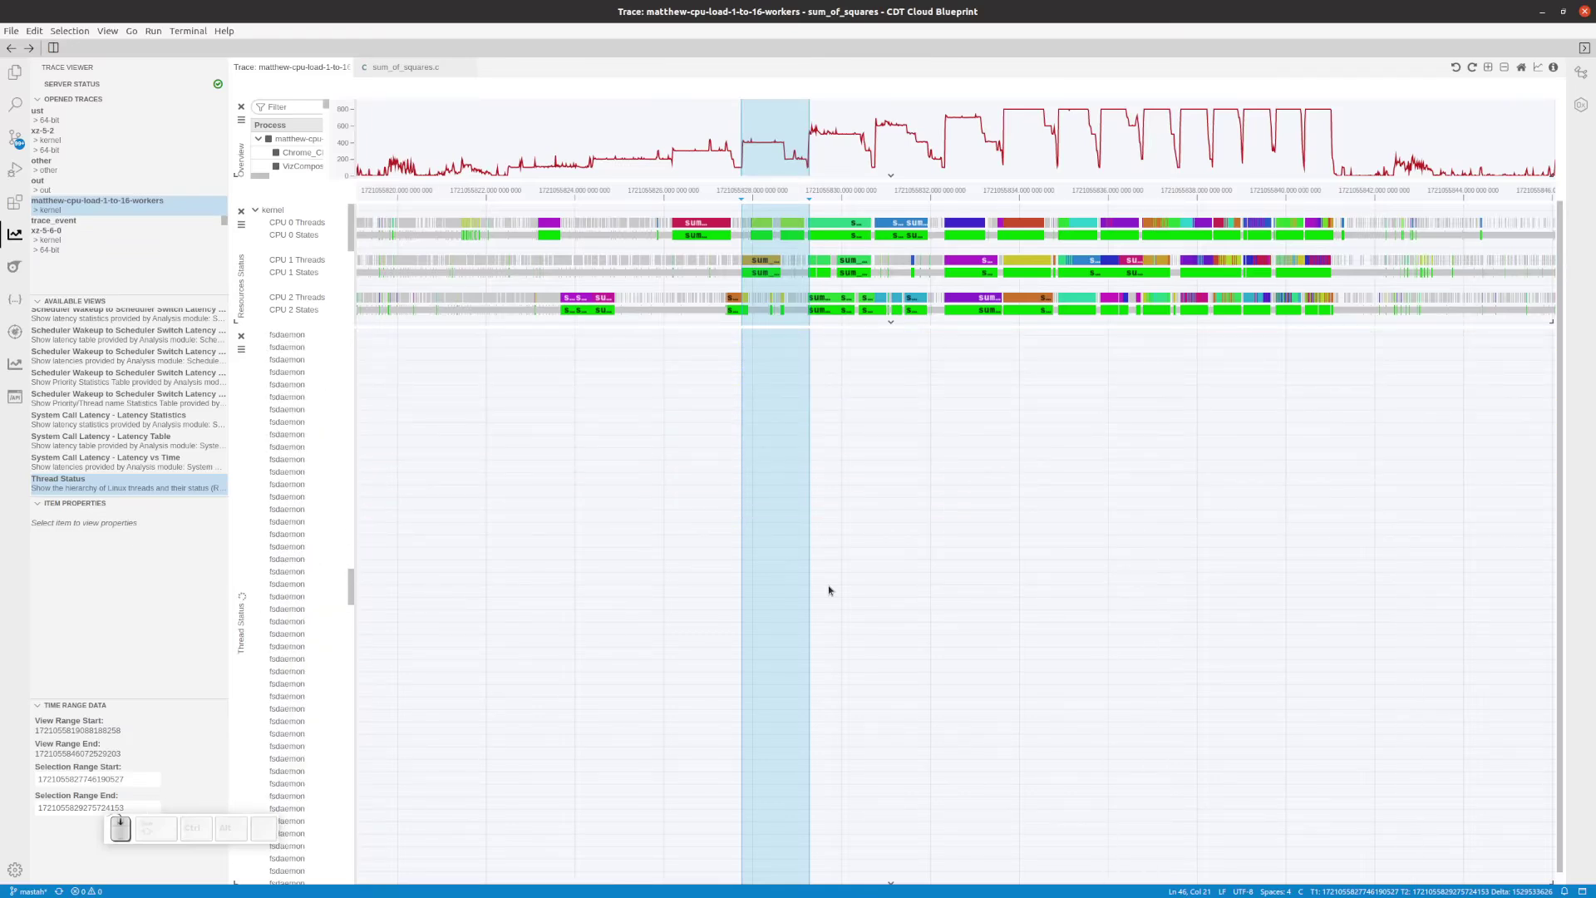
{"action": "left_click", "coordinate": [349, 624]}
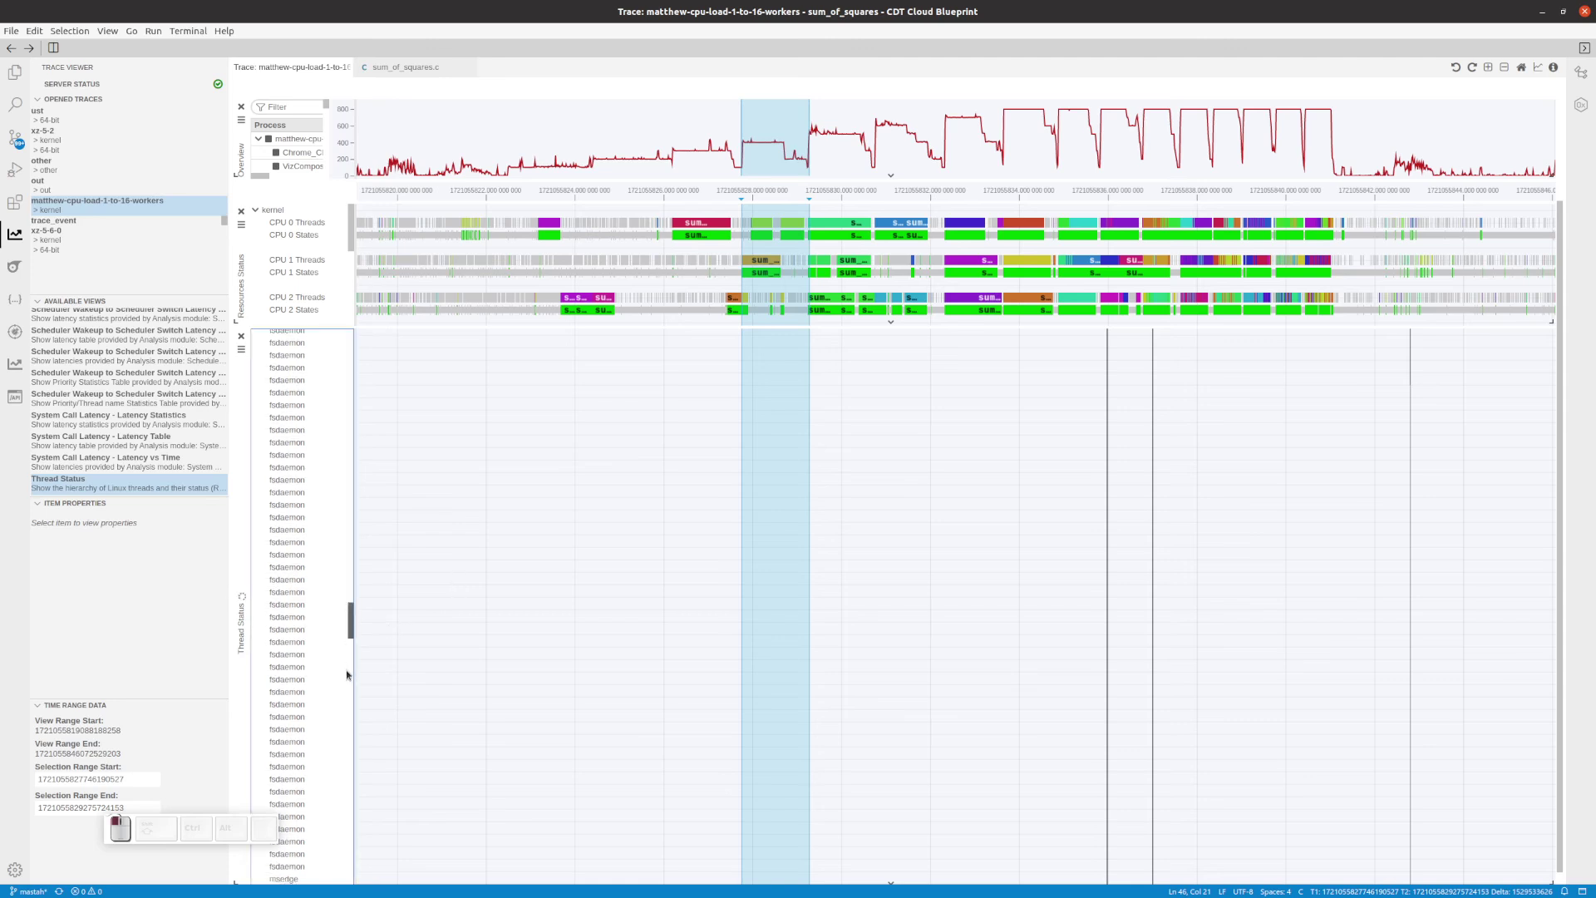
{"action": "left_click_drag", "start_coordinate": [347, 675], "coordinate": [349, 760]}
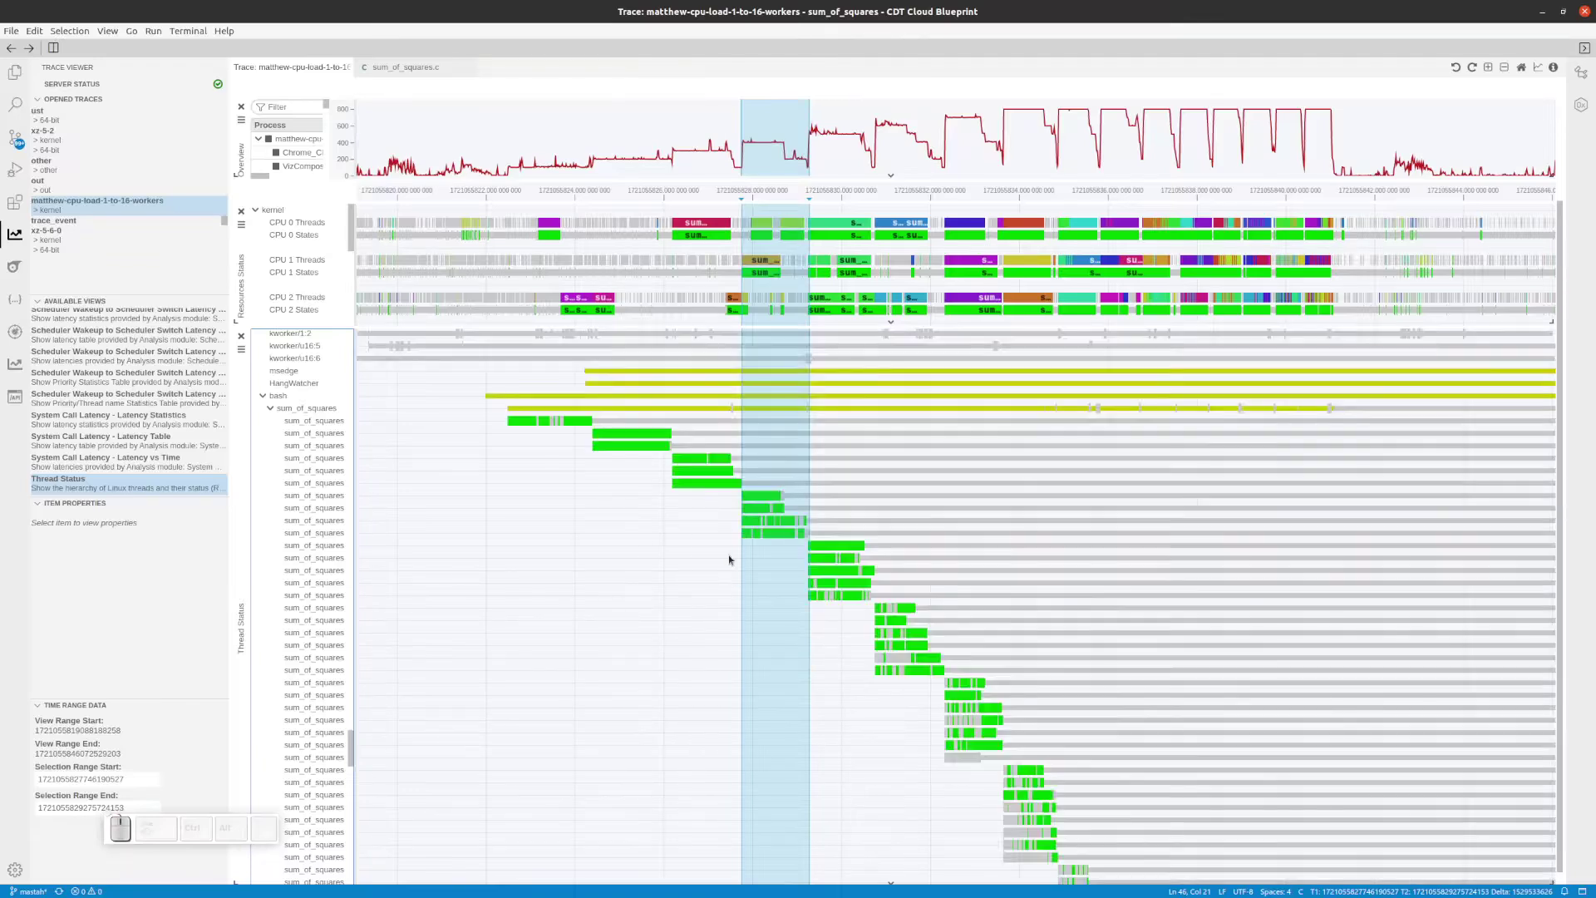
Select the time range of the group of three parallel sum_of_squares threads in Thread Status
{"action": "left_click", "coordinate": [672, 509]}
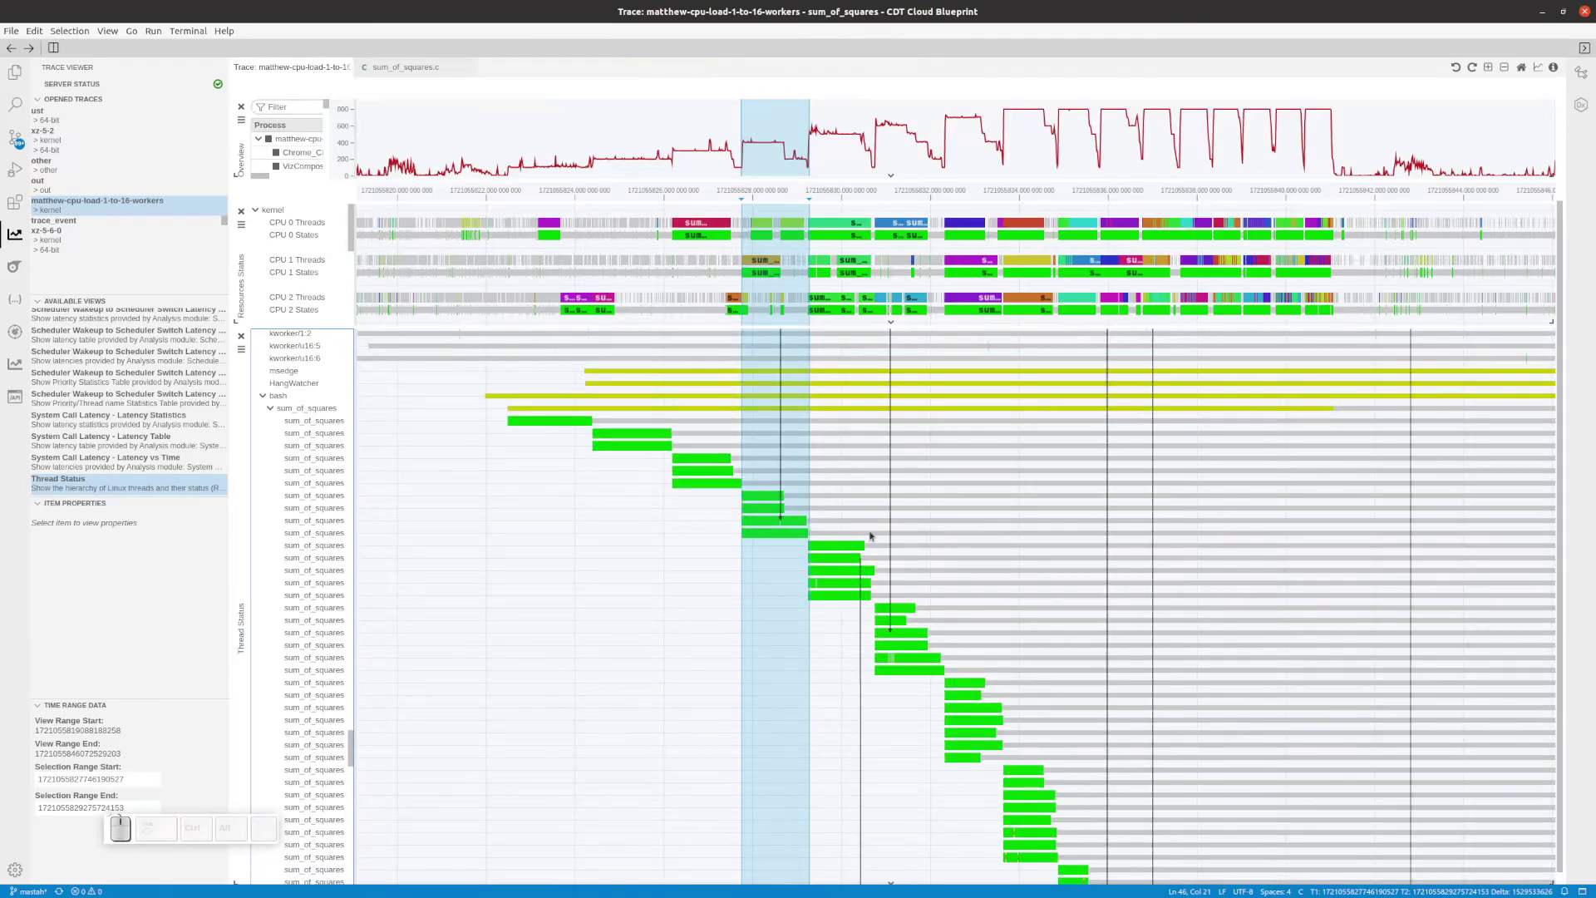
{"action": "scroll", "coordinate": [840, 666], "scroll_direction": "down", "scroll_amount": 4}
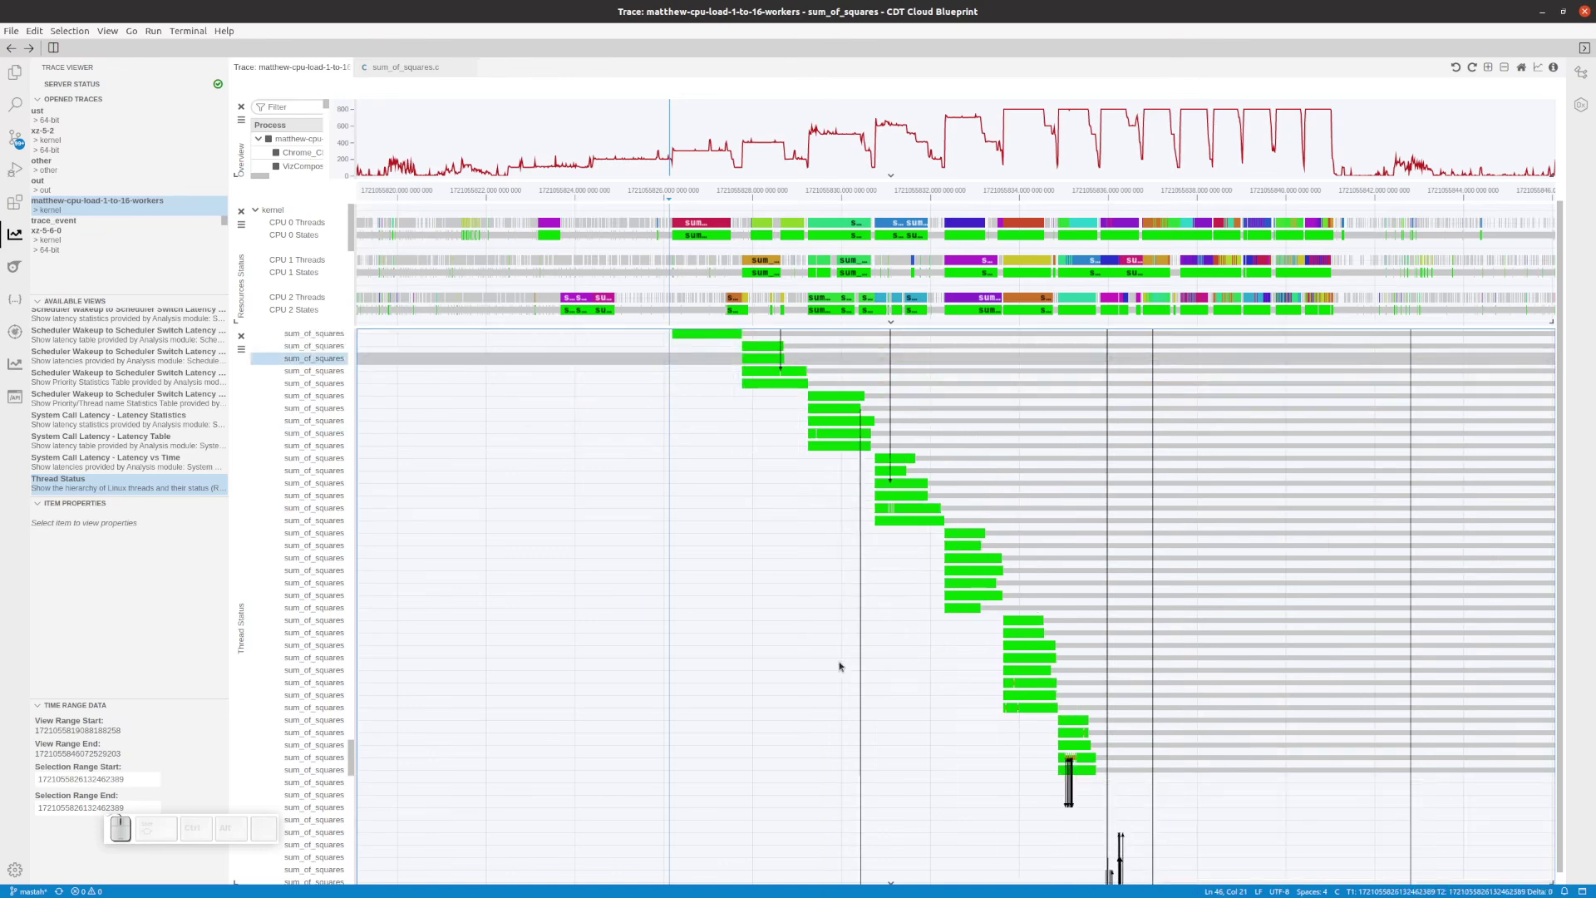
{"action": "scroll", "coordinate": [835, 649], "scroll_direction": "up", "scroll_amount": 2}
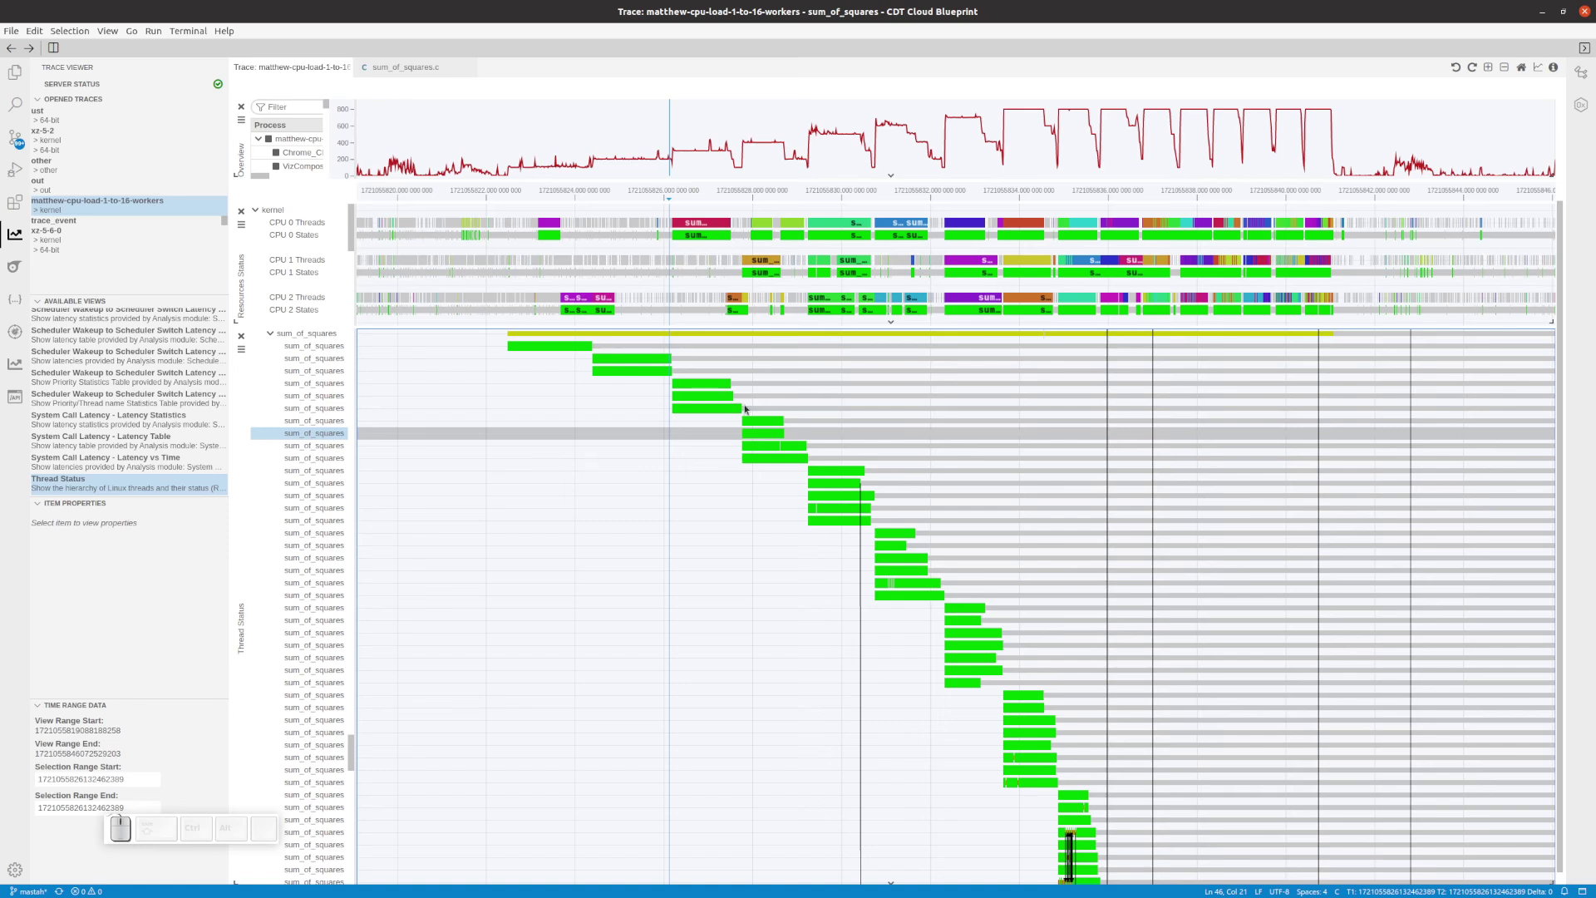
{"action": "left_click_drag", "start_coordinate": [742, 409], "coordinate": [670, 411]}
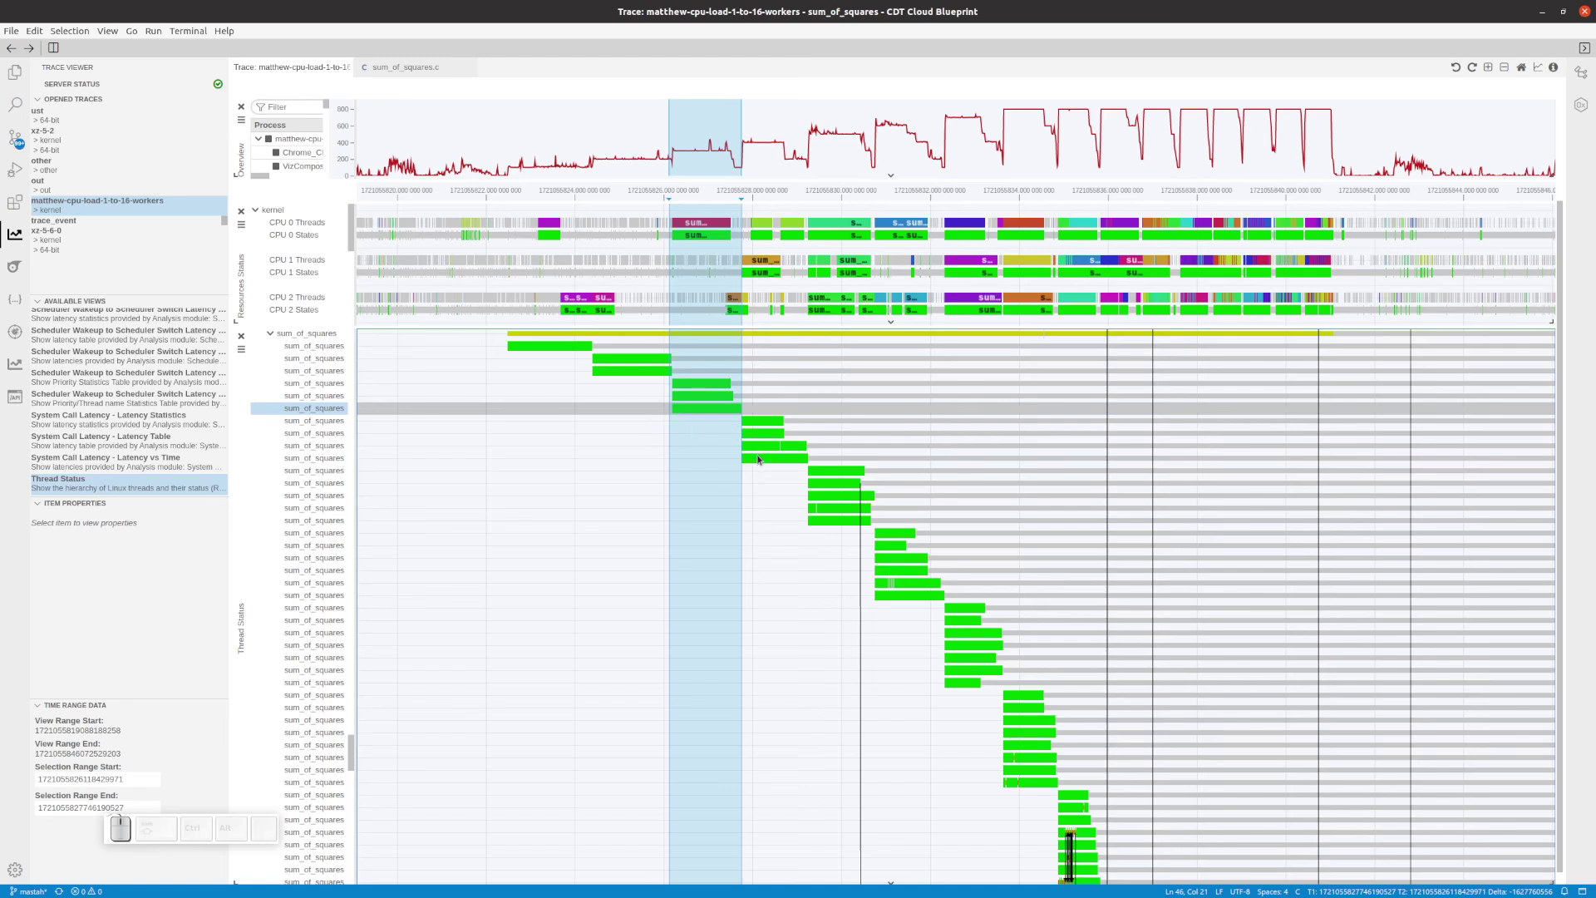
Select the time range of the group of ten parallel sum_of_squares threads and examine the larger groups below it
{"action": "scroll", "coordinate": [907, 542], "scroll_direction": "down", "scroll_amount": 4}
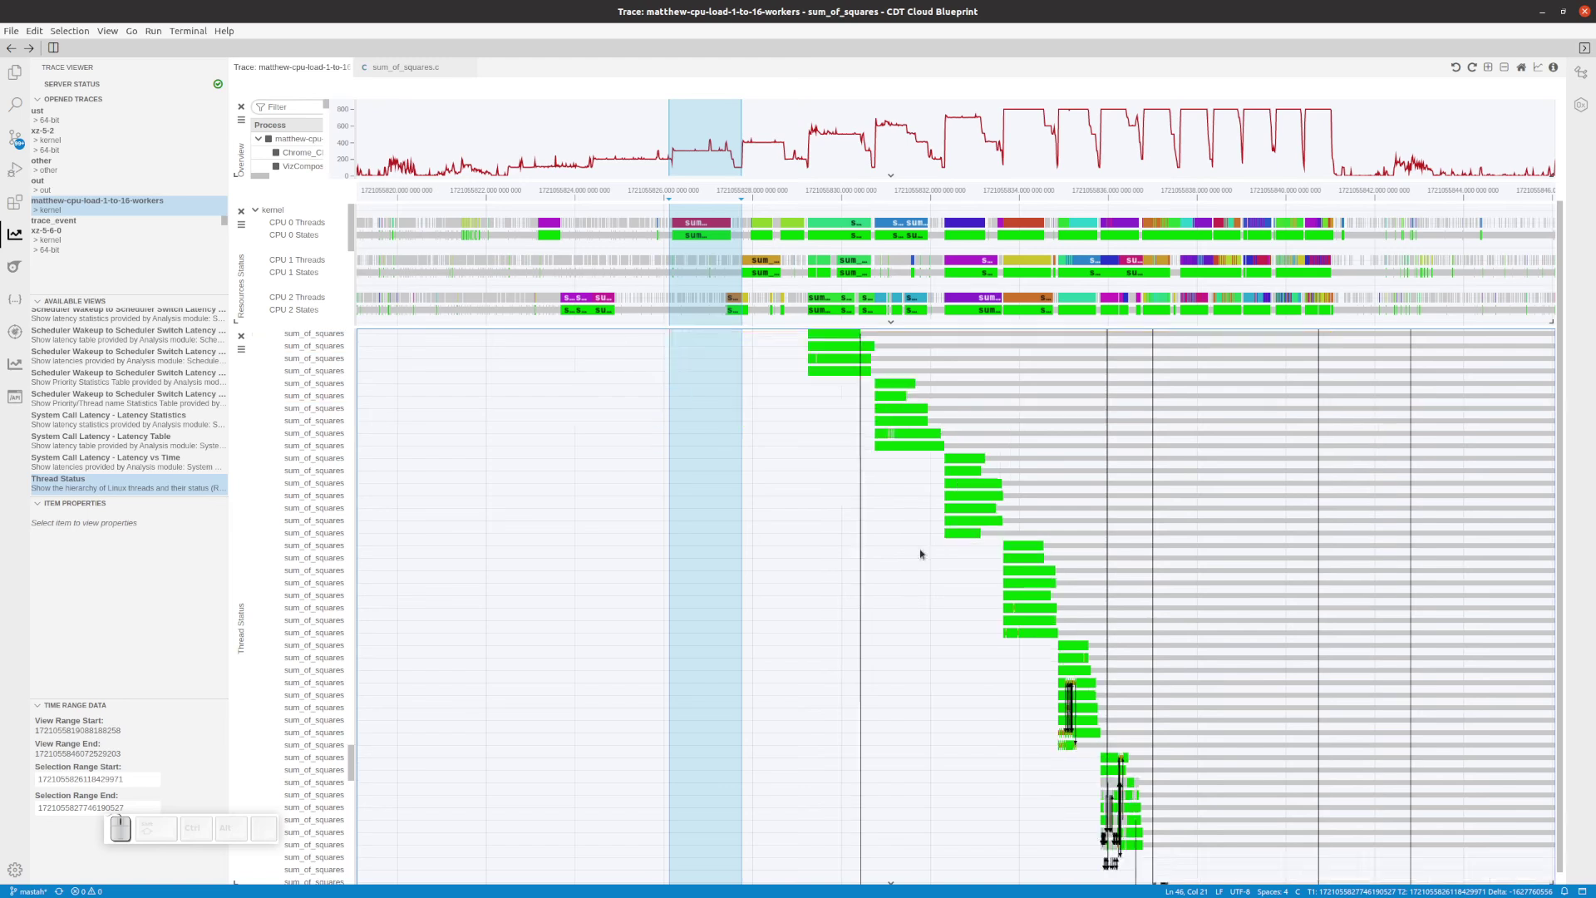
{"action": "scroll", "coordinate": [1210, 663], "scroll_direction": "down", "scroll_amount": 6}
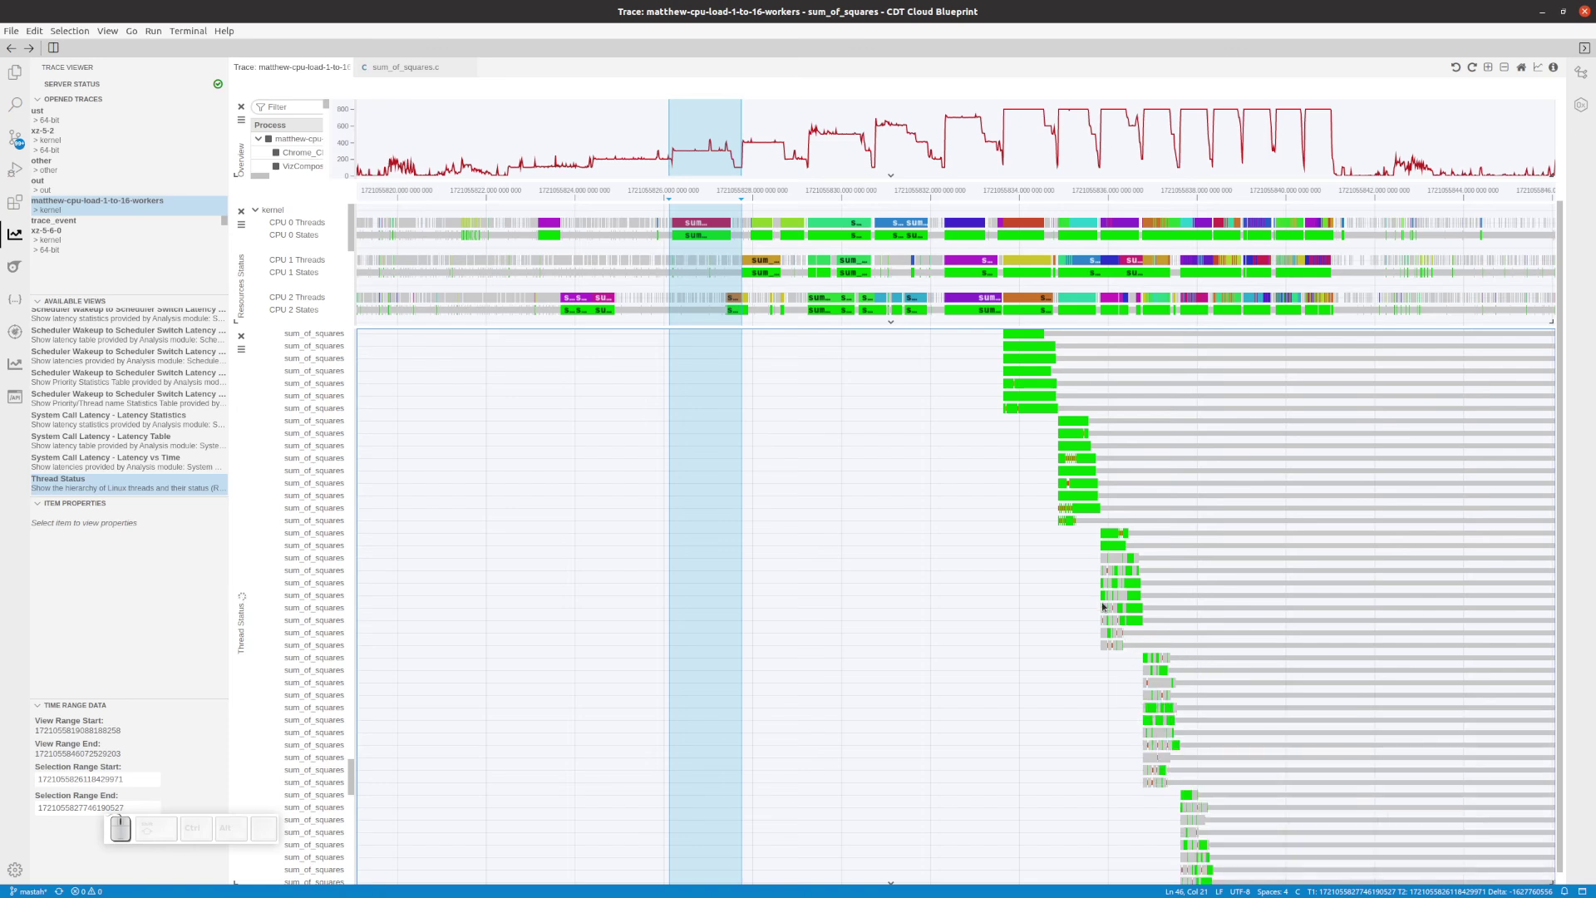
{"action": "left_click_drag", "start_coordinate": [1102, 608], "coordinate": [1141, 596]}
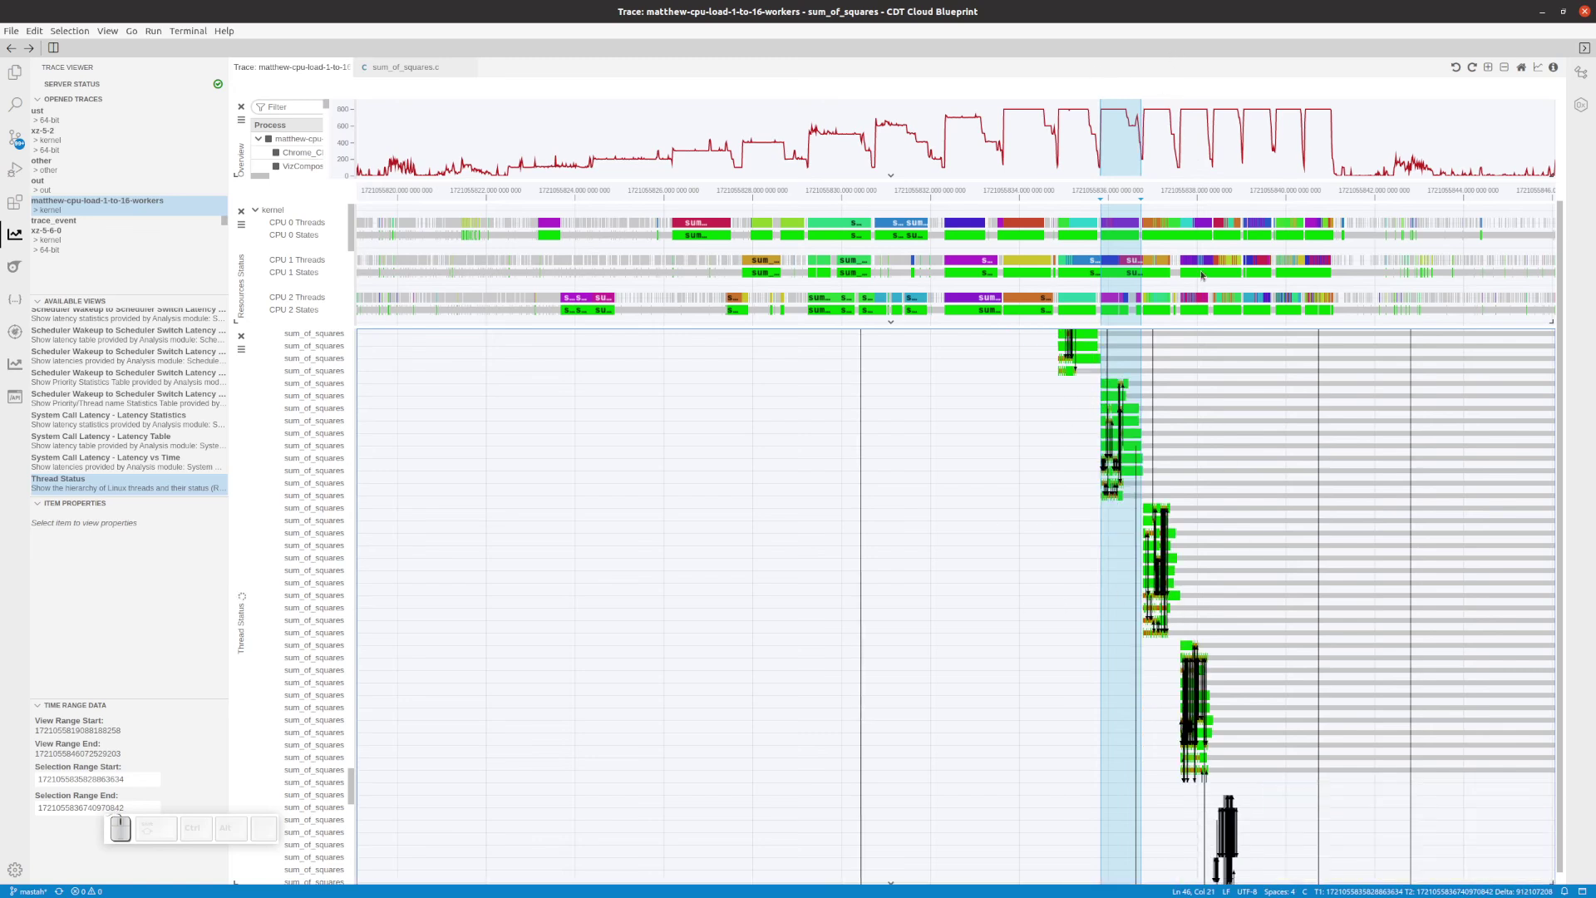
{"action": "scroll", "coordinate": [1153, 539], "scroll_direction": "down", "scroll_amount": 4}
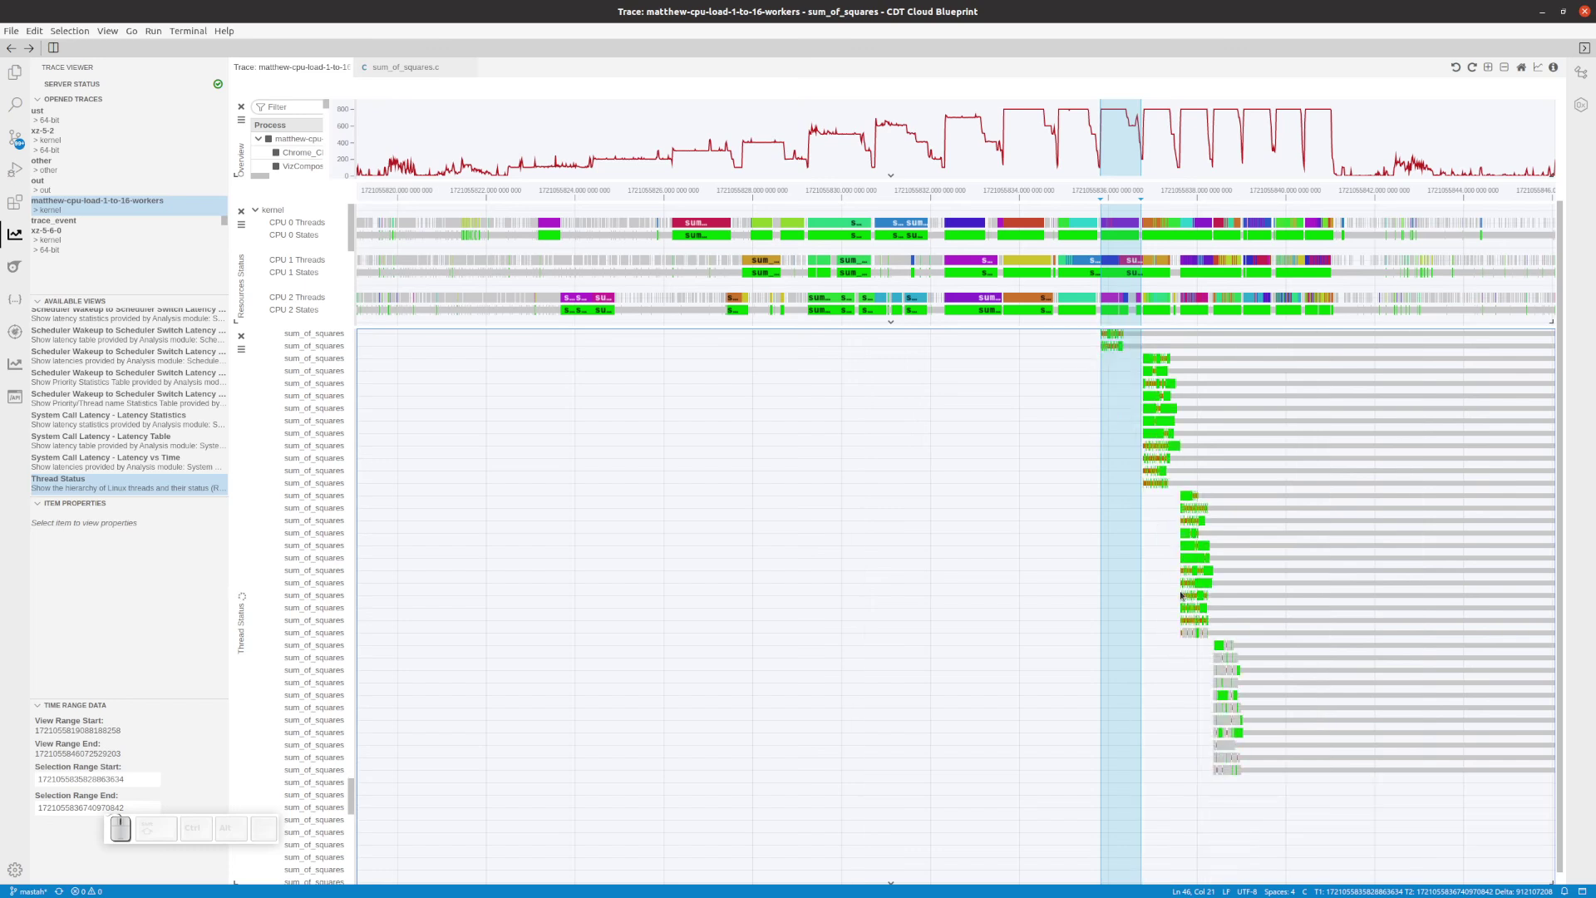
Select the time range of the twelve-thread sum_of_squares group, and zoom the trace to the range of the fourteen-thread group below it
{"action": "left_click_drag", "start_coordinate": [1180, 594], "coordinate": [1214, 590]}
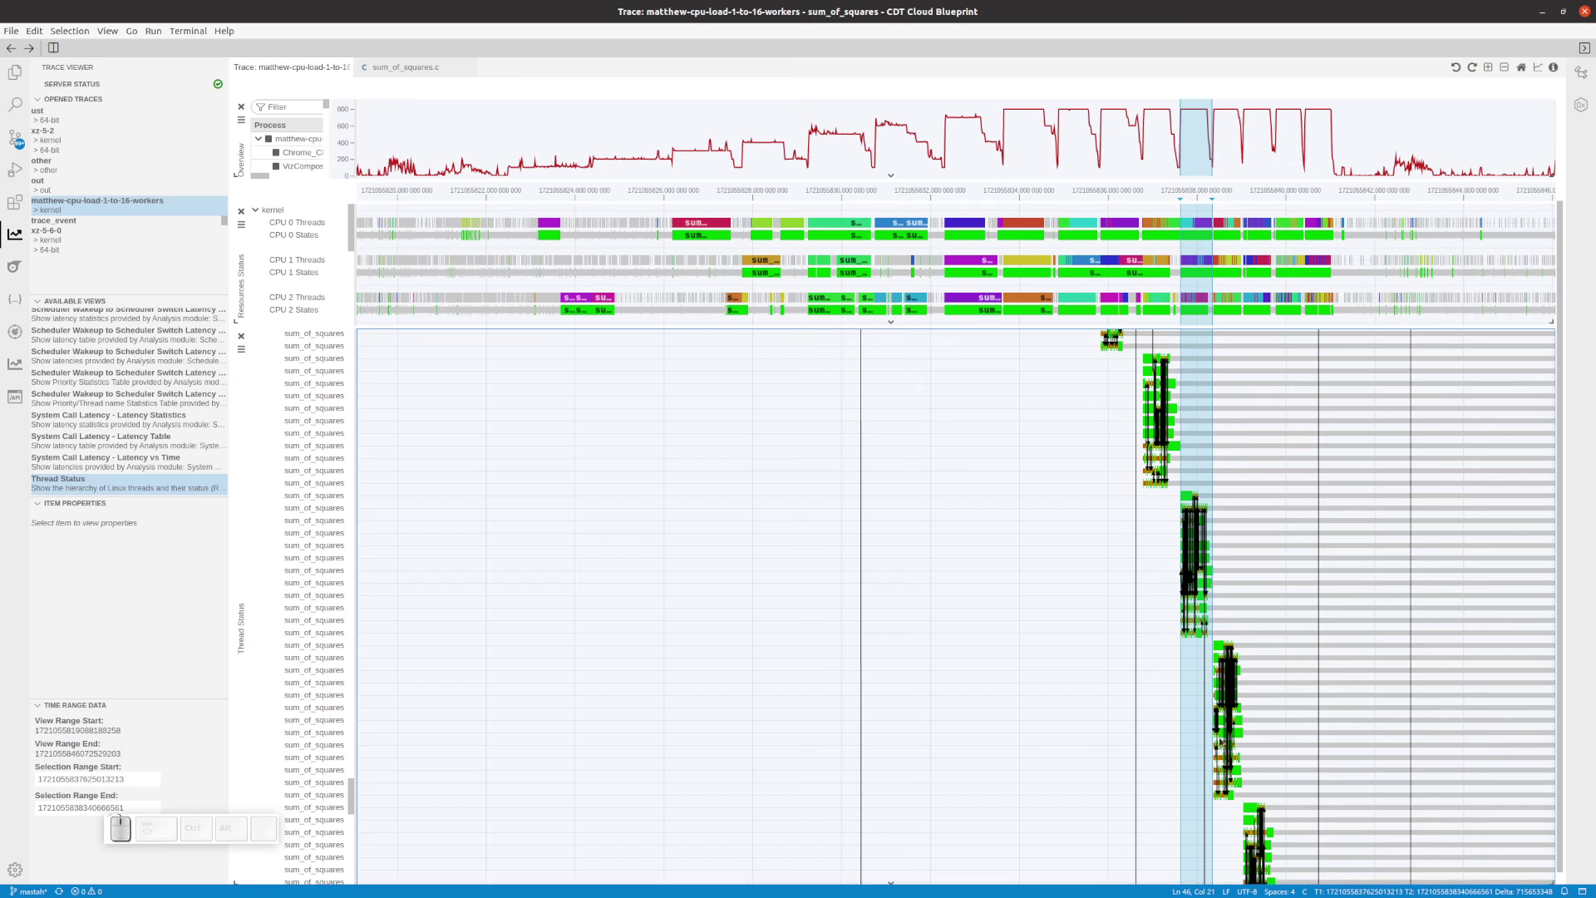
{"action": "scroll", "coordinate": [1264, 732], "scroll_direction": "down", "scroll_amount": 8}
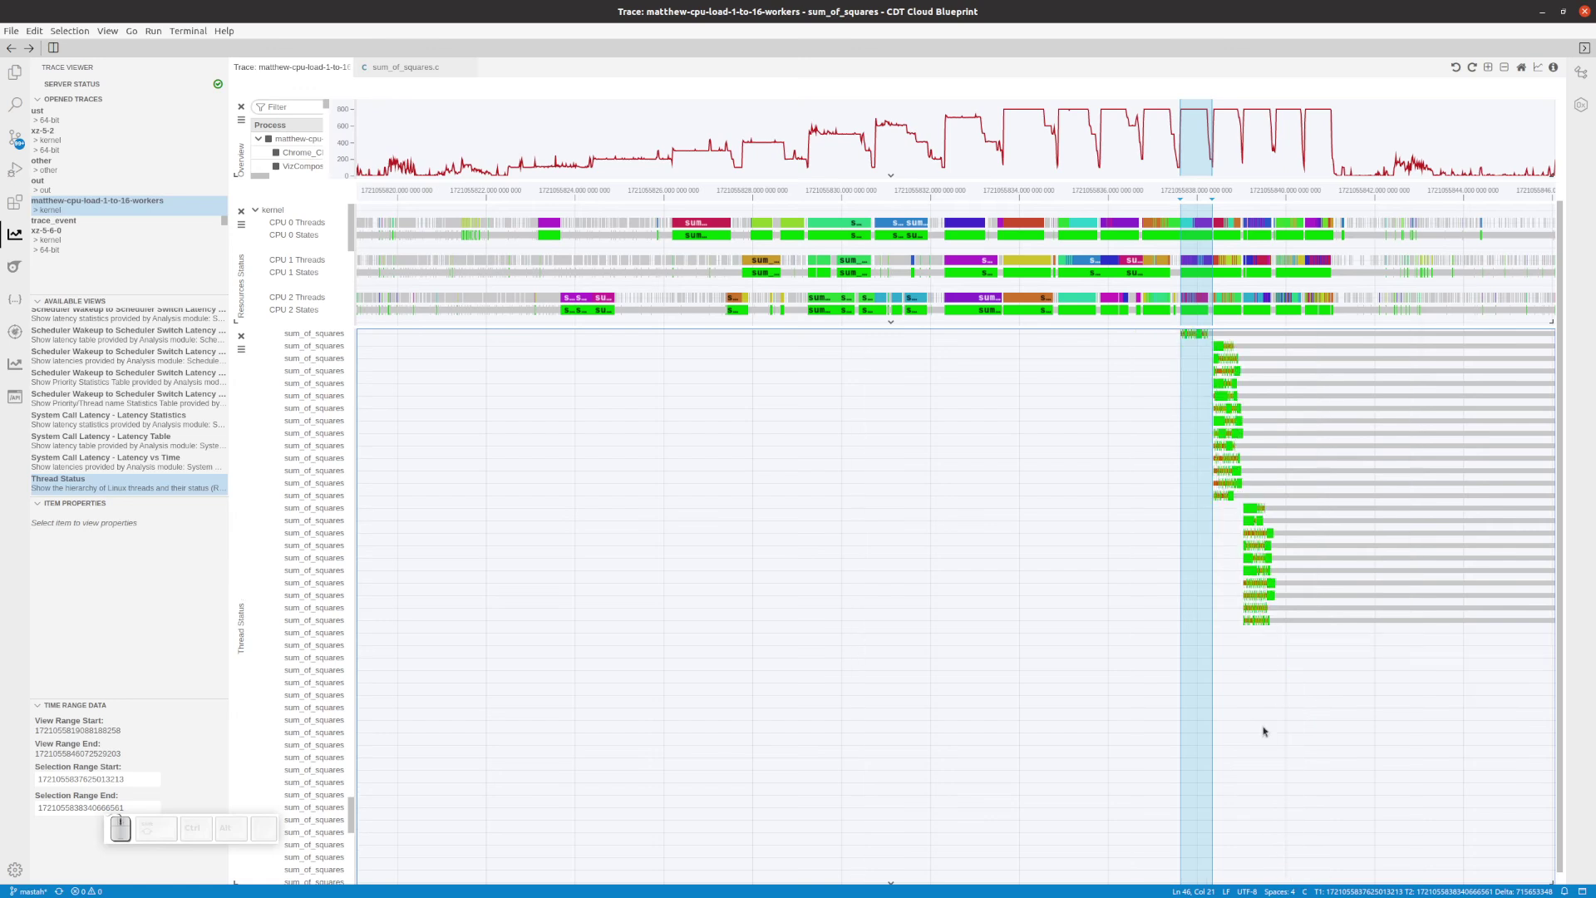
{"action": "left_click_drag", "start_coordinate": [1242, 534], "coordinate": [1278, 534]}
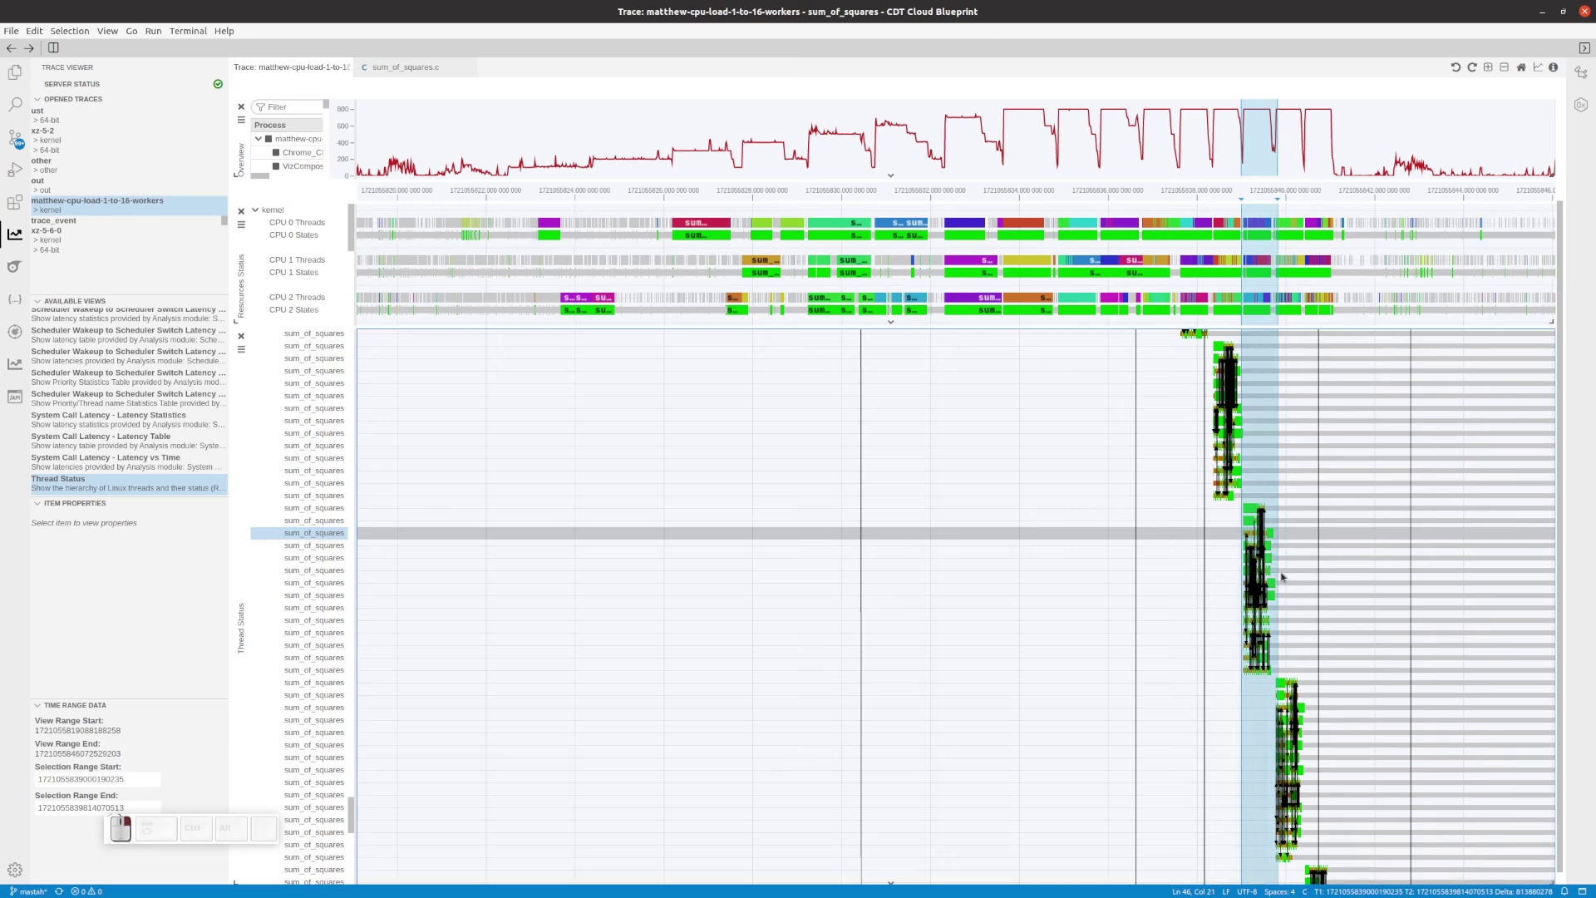
{"action": "key", "text": "z"}
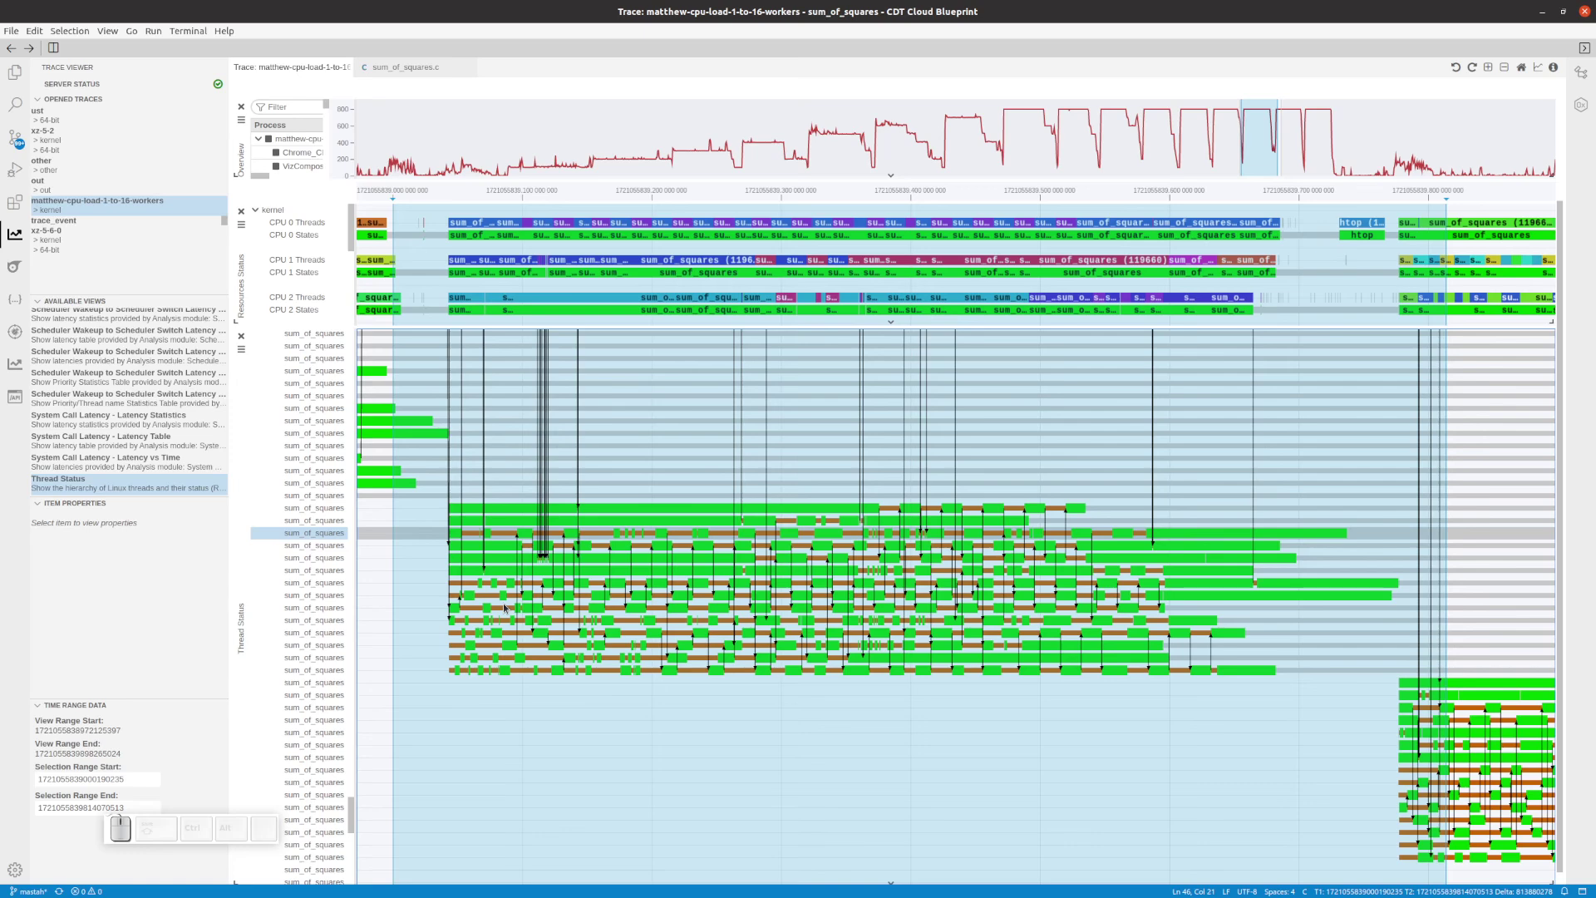
Examine the fourteen threads' states and select the time range covering the final part of the group, up to its last thread's end
{"action": "left_click", "coordinate": [639, 491]}
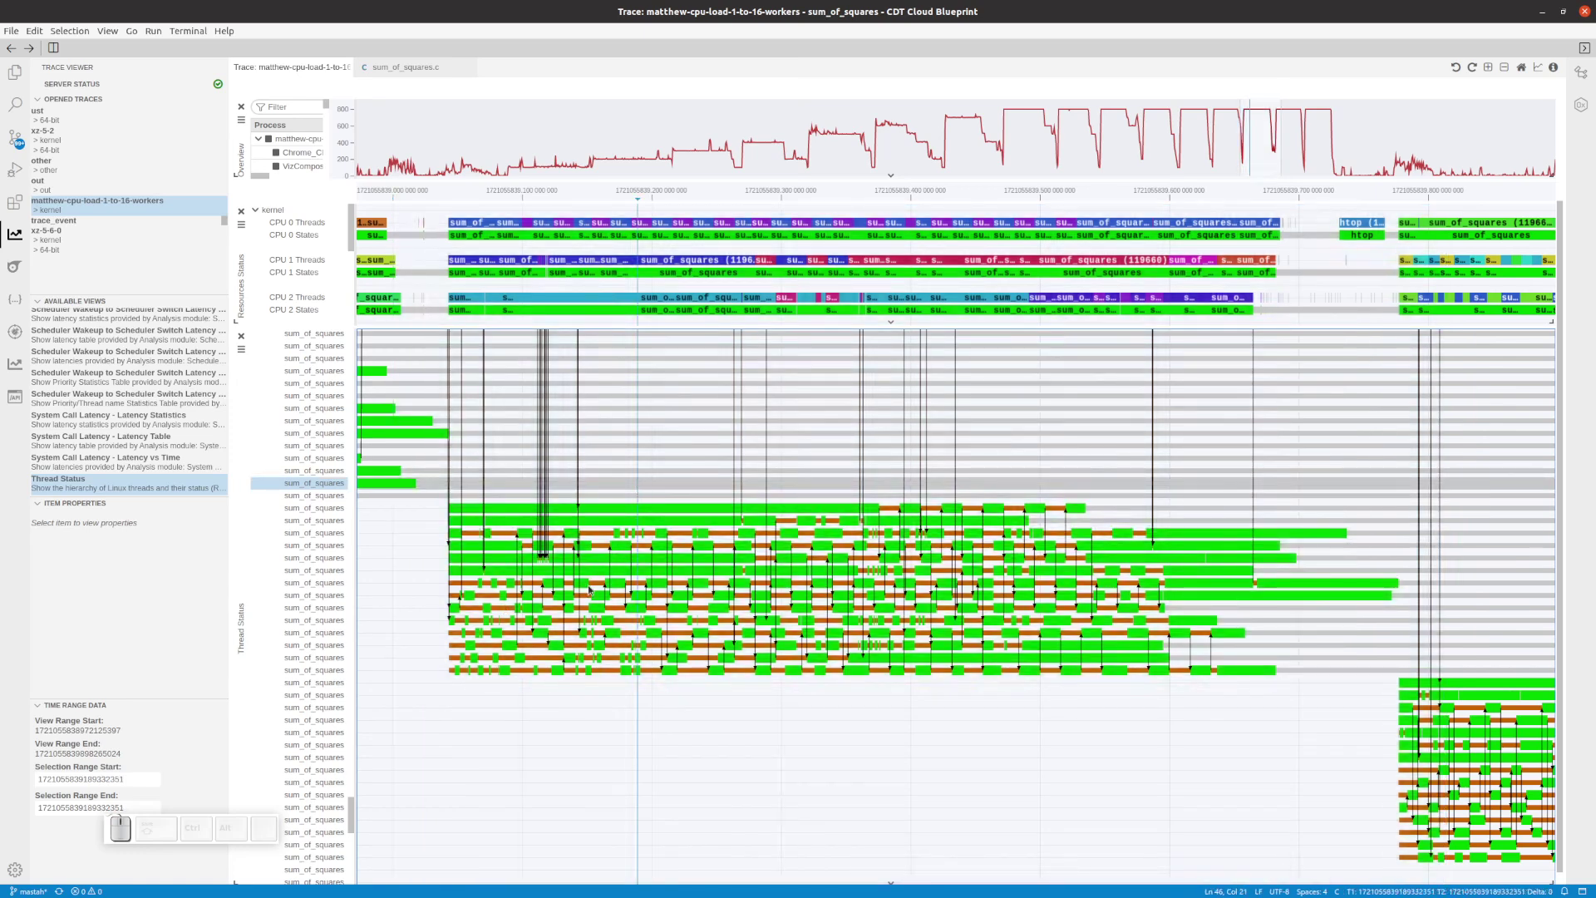
{"action": "mouse_move", "coordinate": [590, 591]}
{"action": "mouse_move", "coordinate": [451, 572]}
{"action": "mouse_move", "coordinate": [1258, 575]}
{"action": "left_click", "coordinate": [1008, 524]}
{"action": "left_click_drag", "start_coordinate": [1011, 524], "coordinate": [1405, 549]}
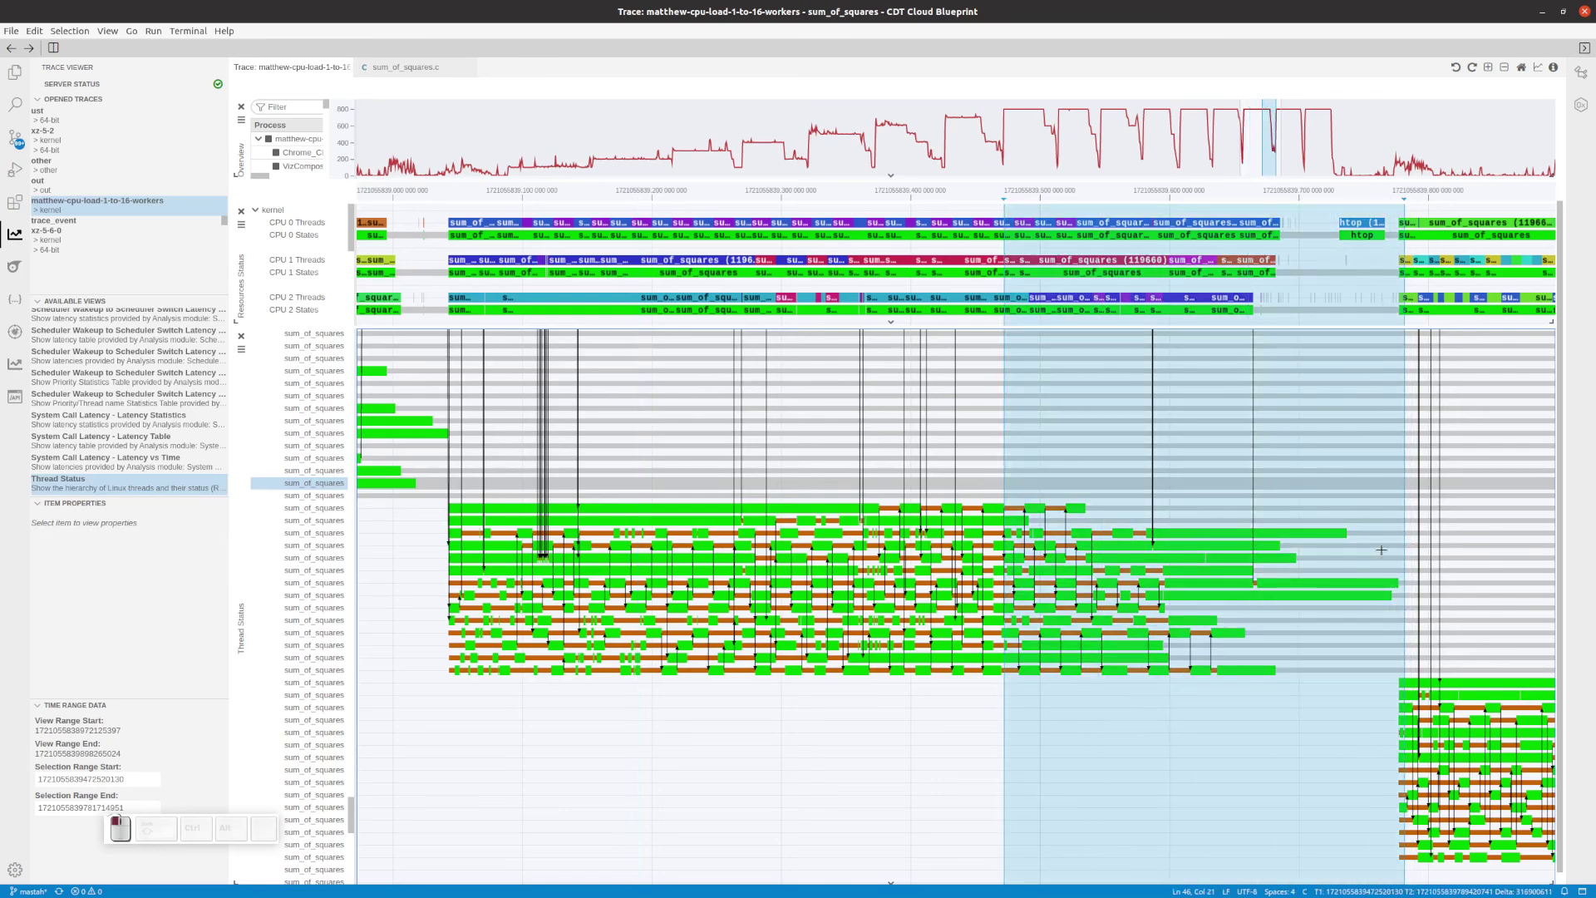
Inspect a state interval of the group's first thread, check the thread code in sum_of_squares.c and return to the trace
{"action": "left_click", "coordinate": [909, 510]}
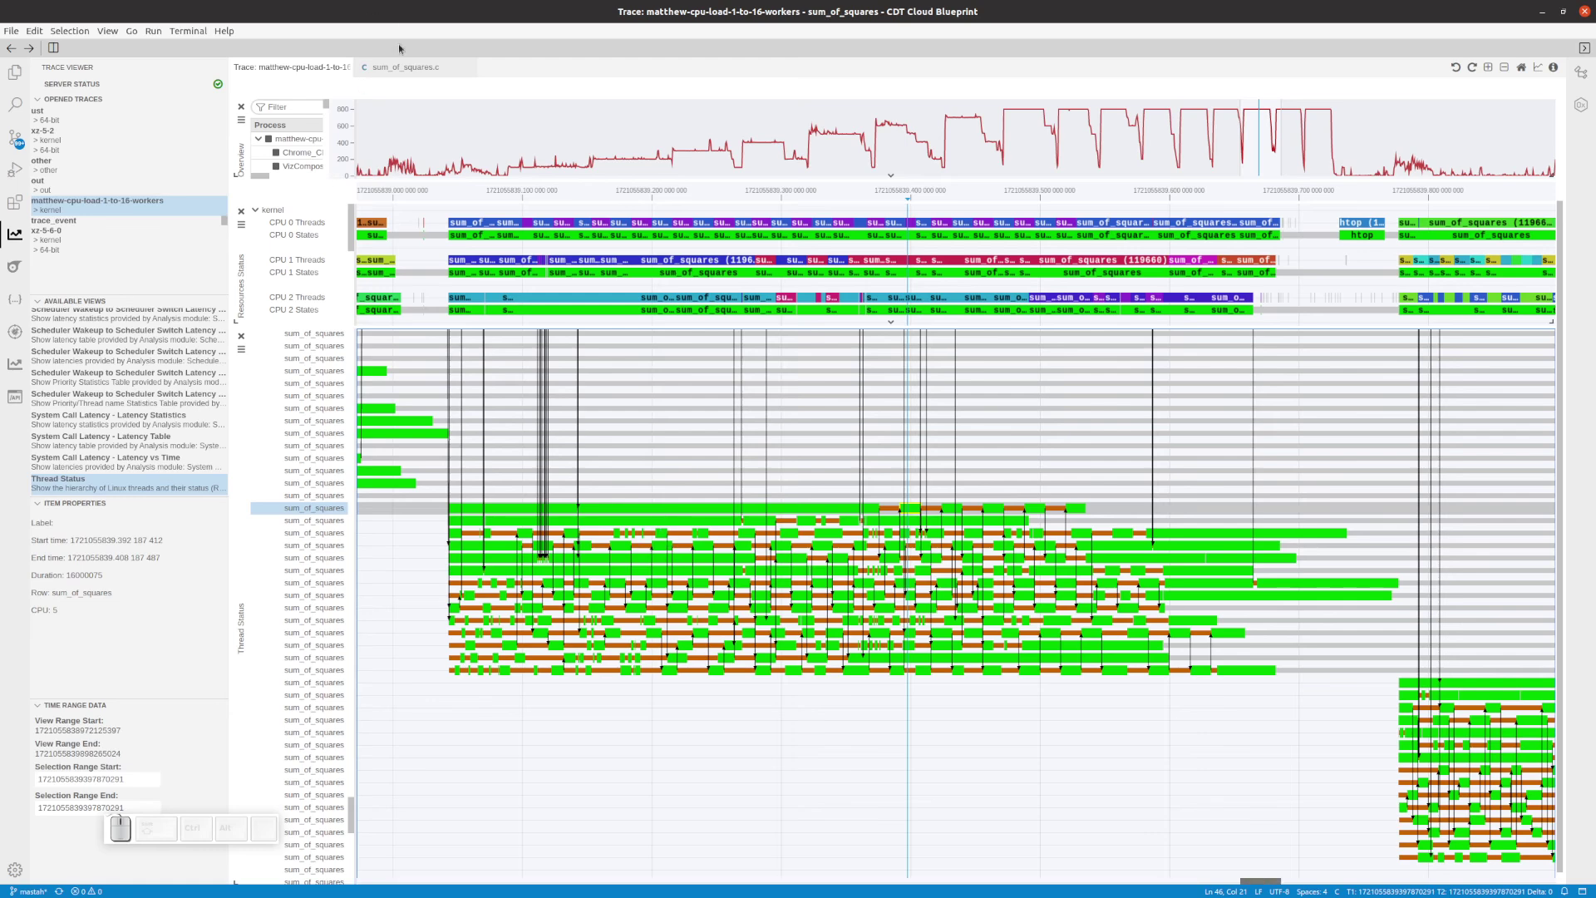
{"action": "left_click", "coordinate": [395, 69]}
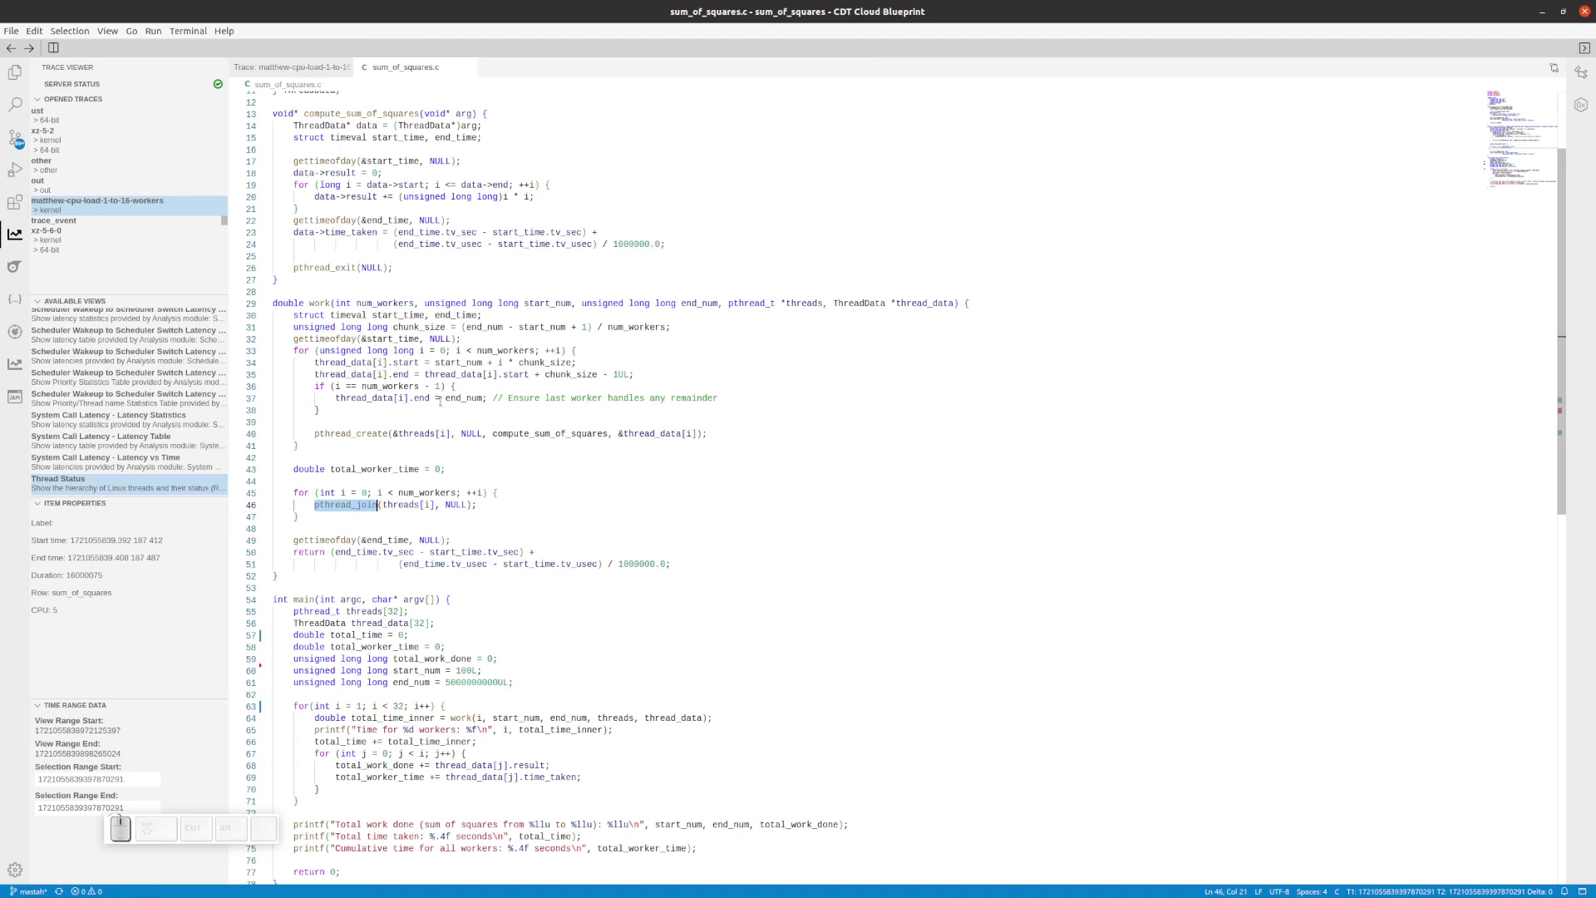
{"action": "left_click", "coordinate": [284, 67]}
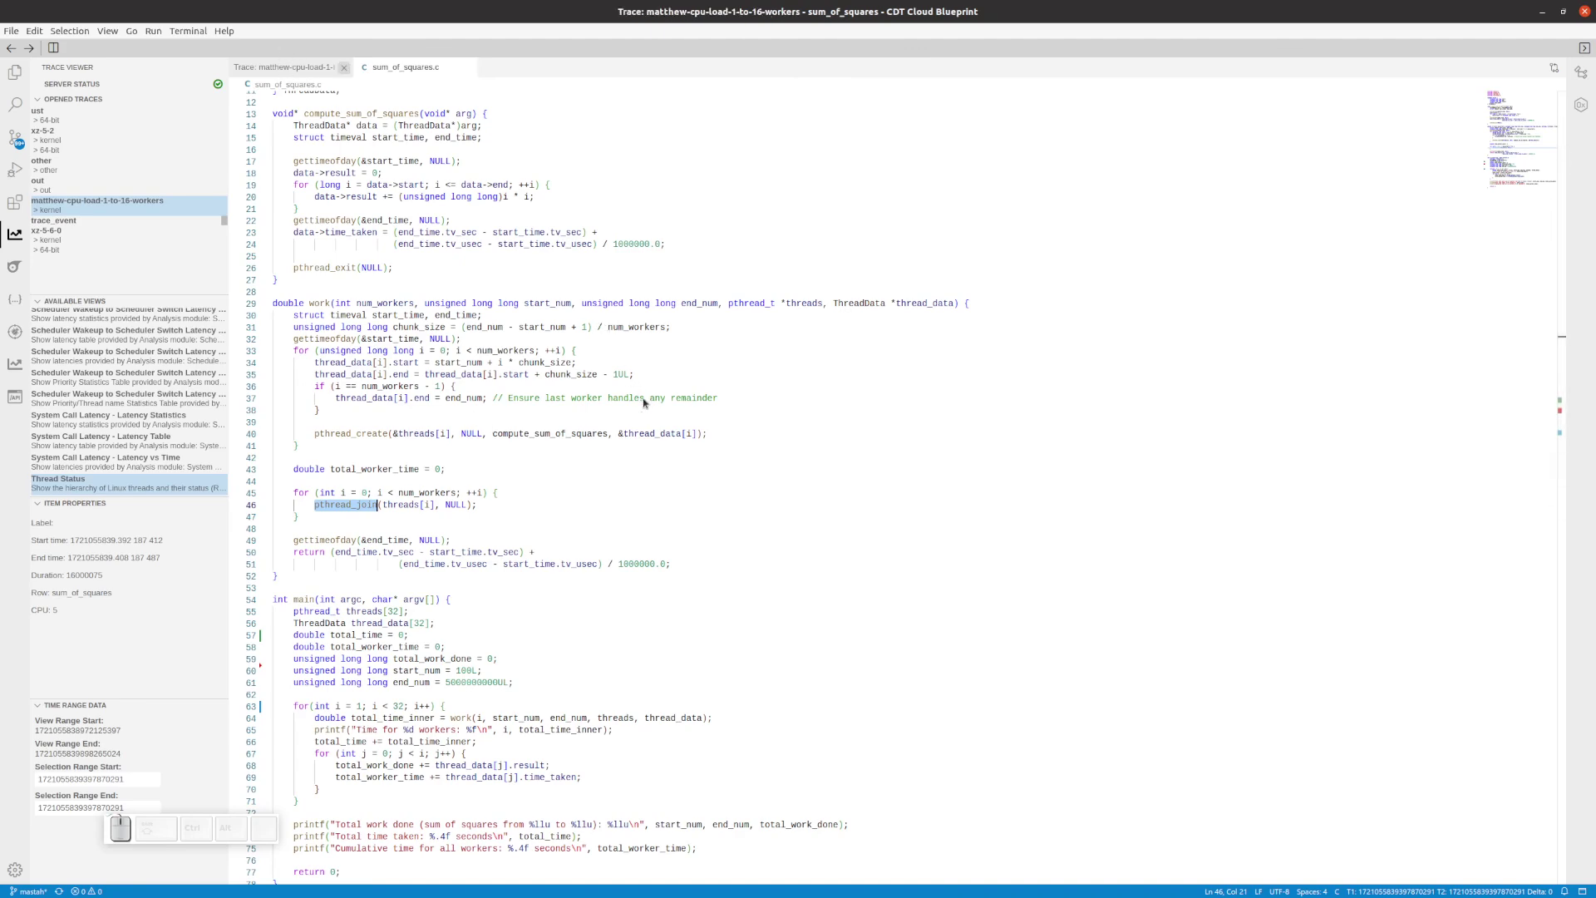